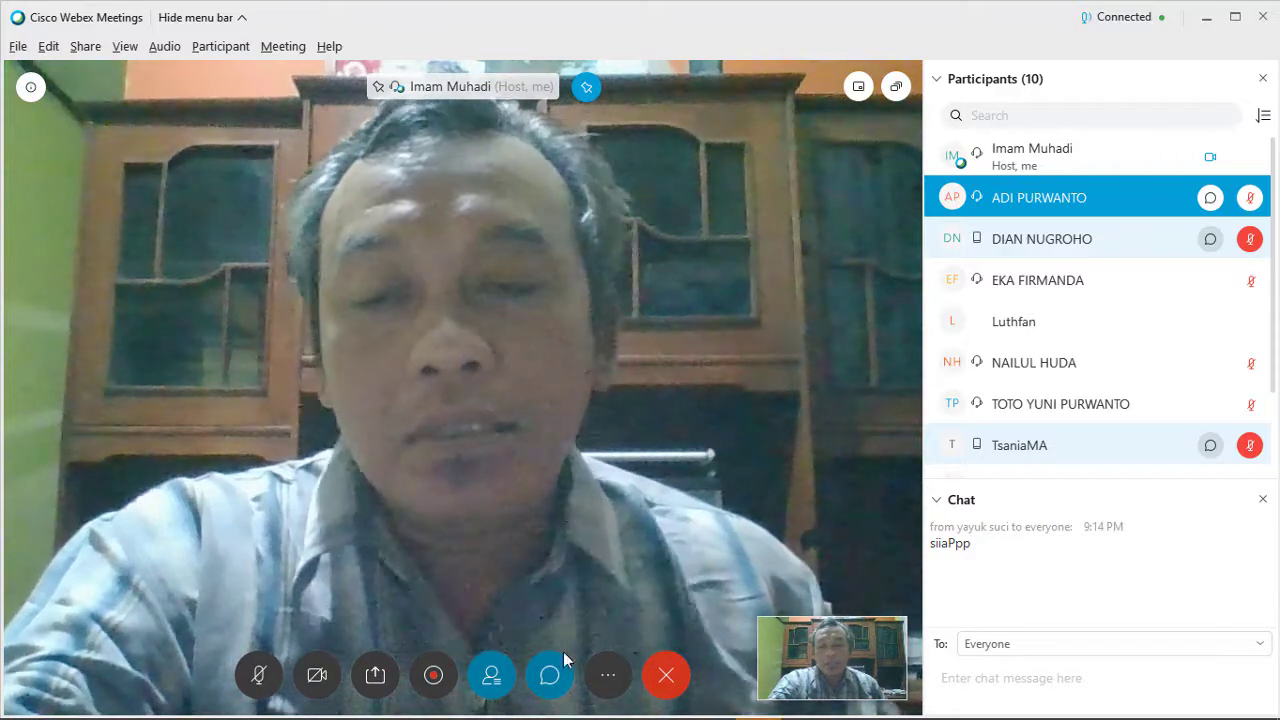
# Share the entire Screen 1 from the Share Content choices.
pyautogui.click(375, 677)
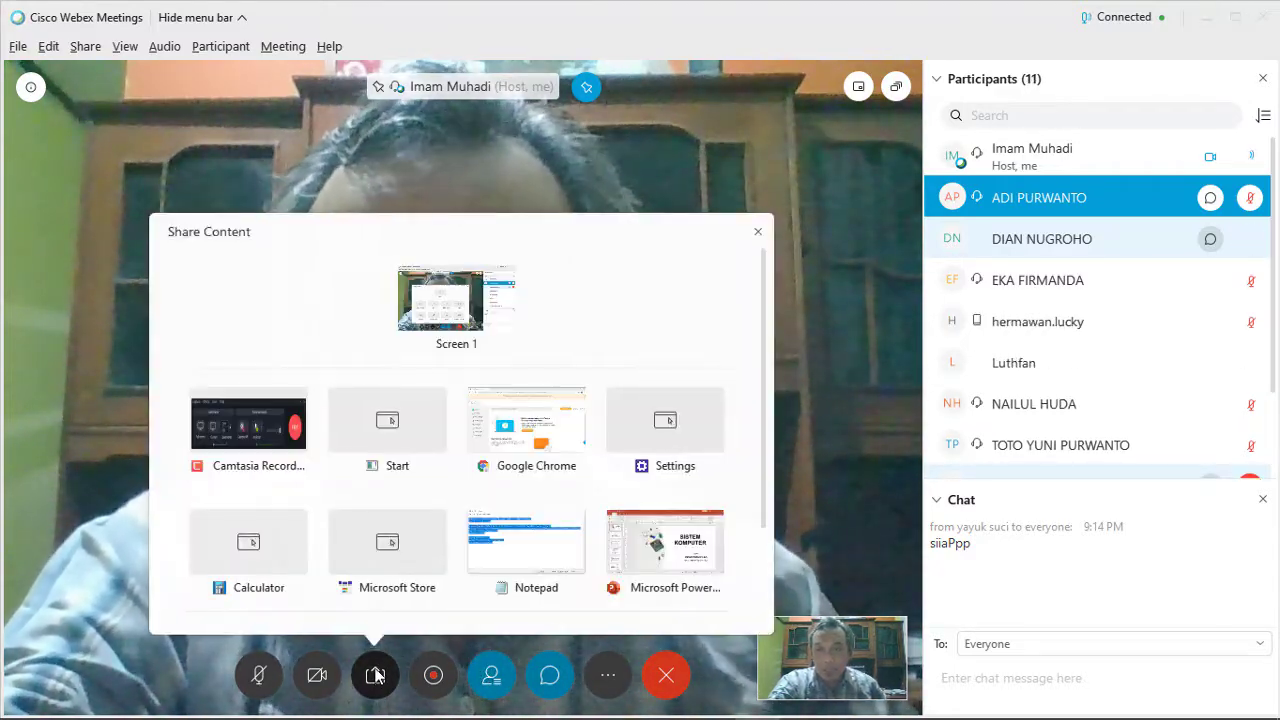
pyautogui.moveTo(447, 280)
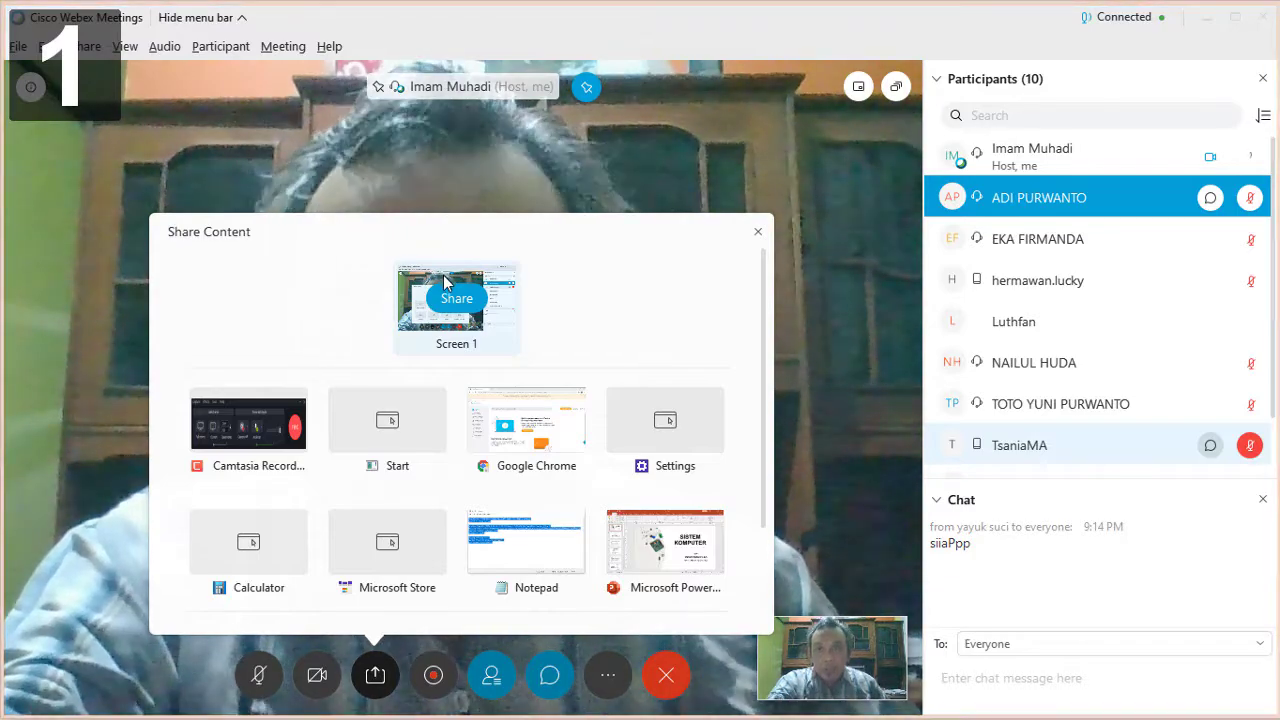
pyautogui.click(443, 296)
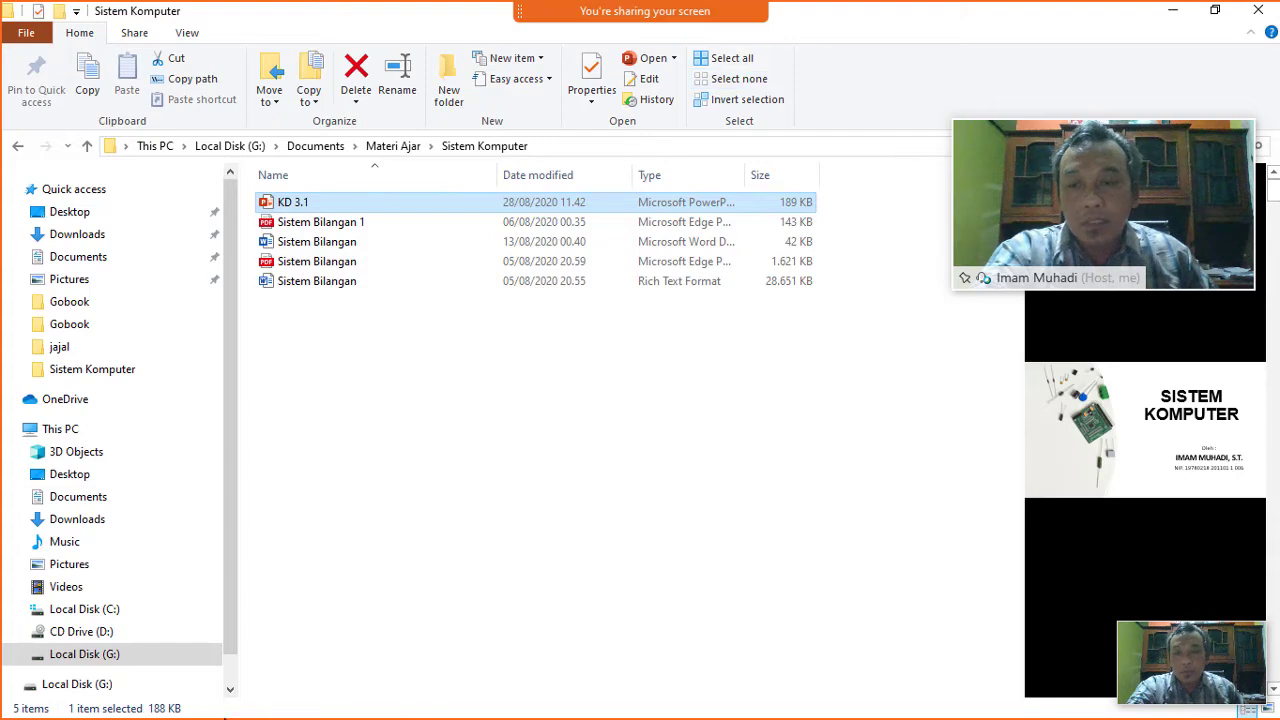
# Switch to Chrome, open a new tab and load webex.com by entering 'webex'.
pyautogui.hotkey('alt', 'Tab')
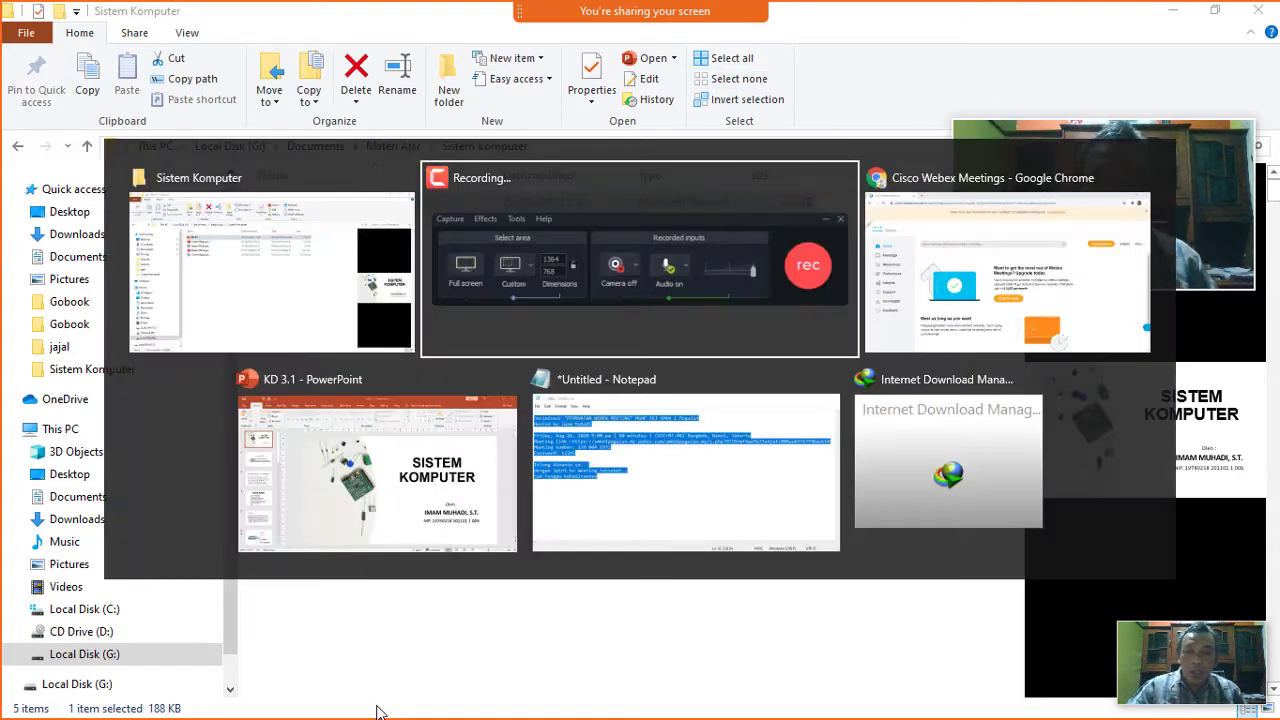
pyautogui.hotkey('alt', 'Tab')
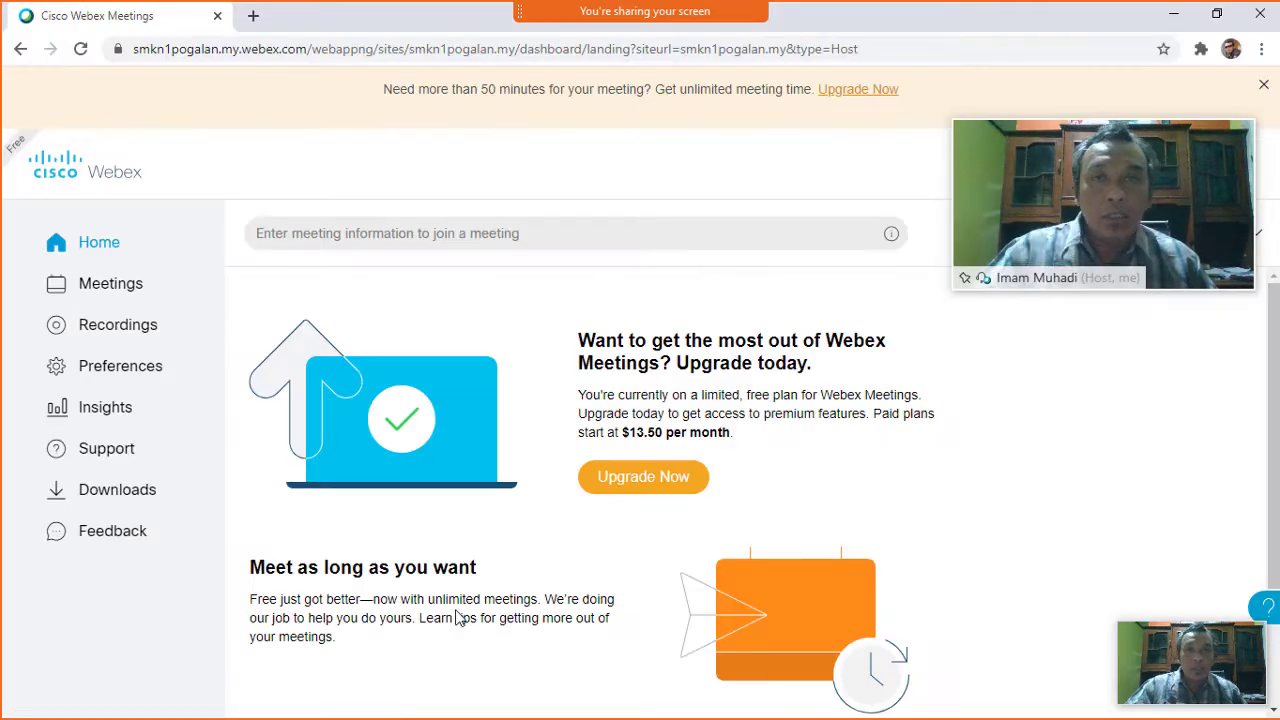
pyautogui.click(254, 16)
pyautogui.click(228, 49)
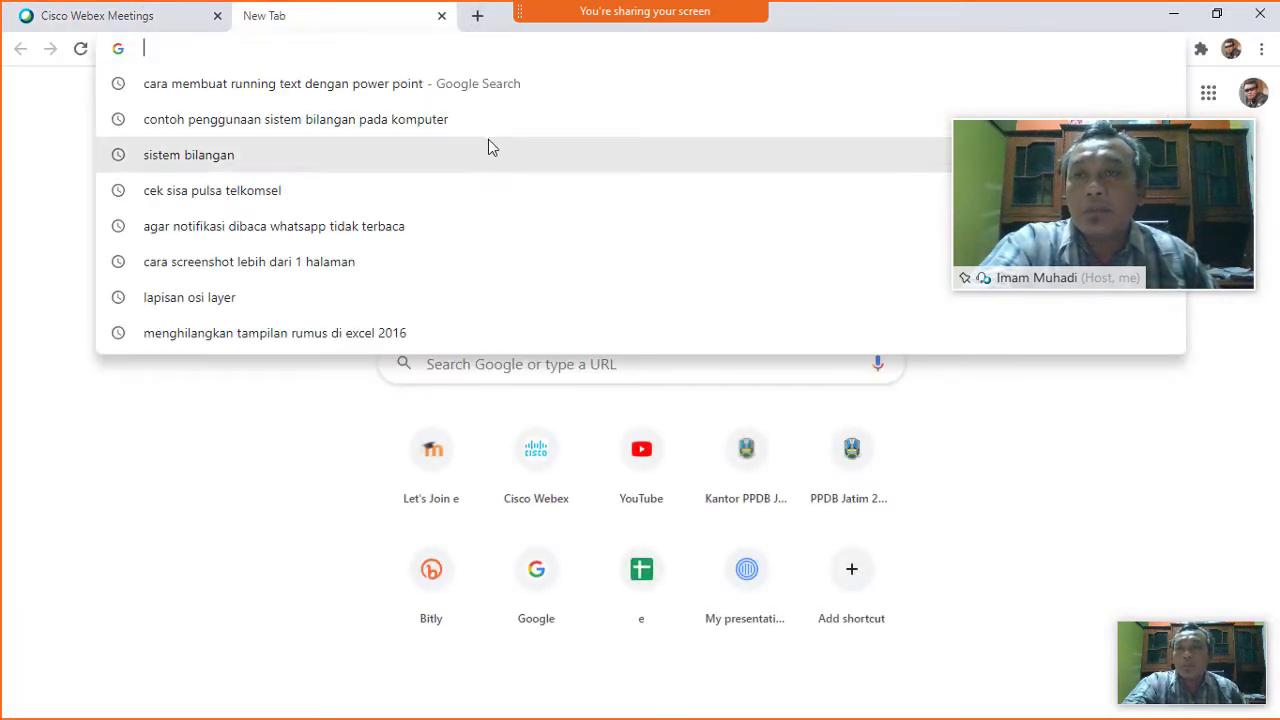
pyautogui.click(232, 495)
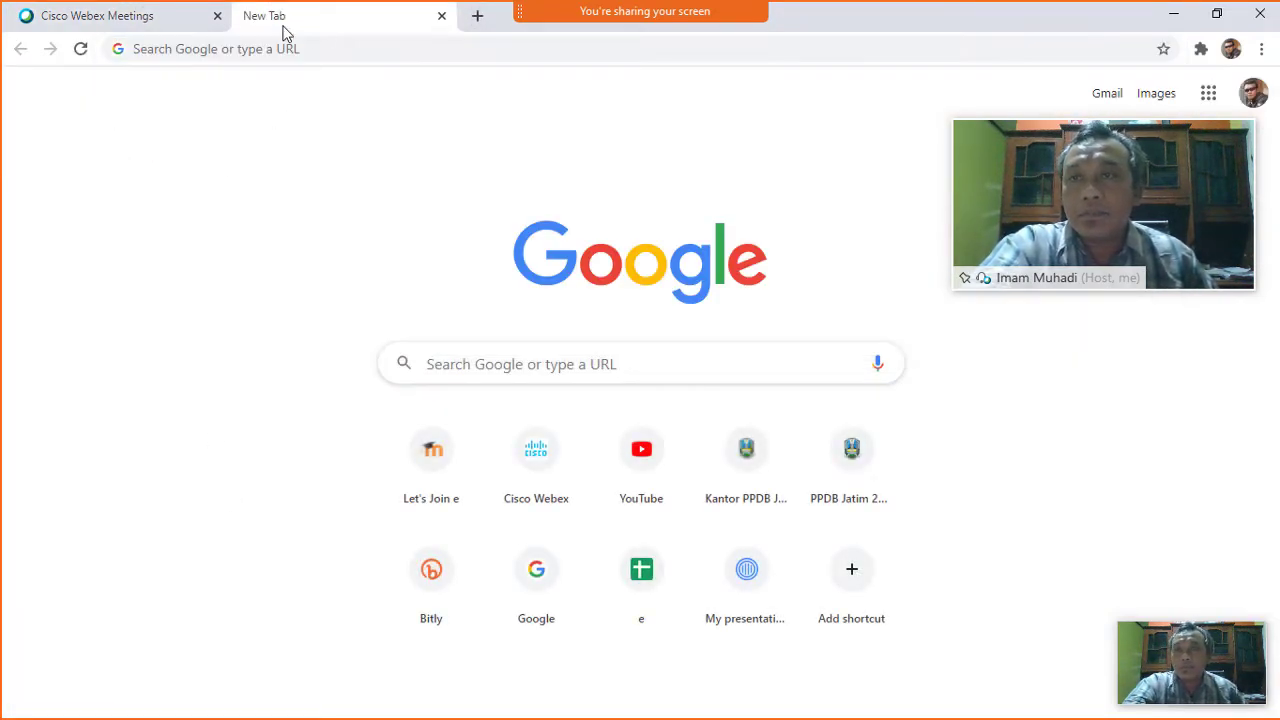
pyautogui.click(305, 50)
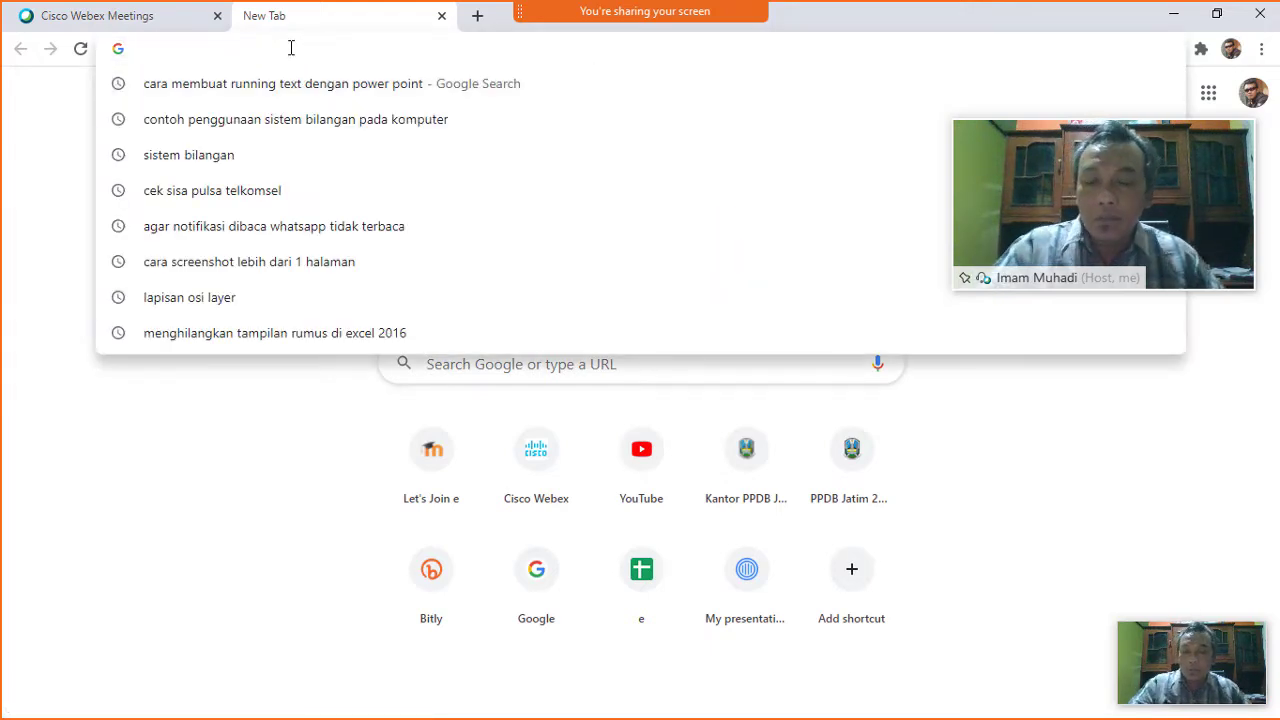
pyautogui.write('we')
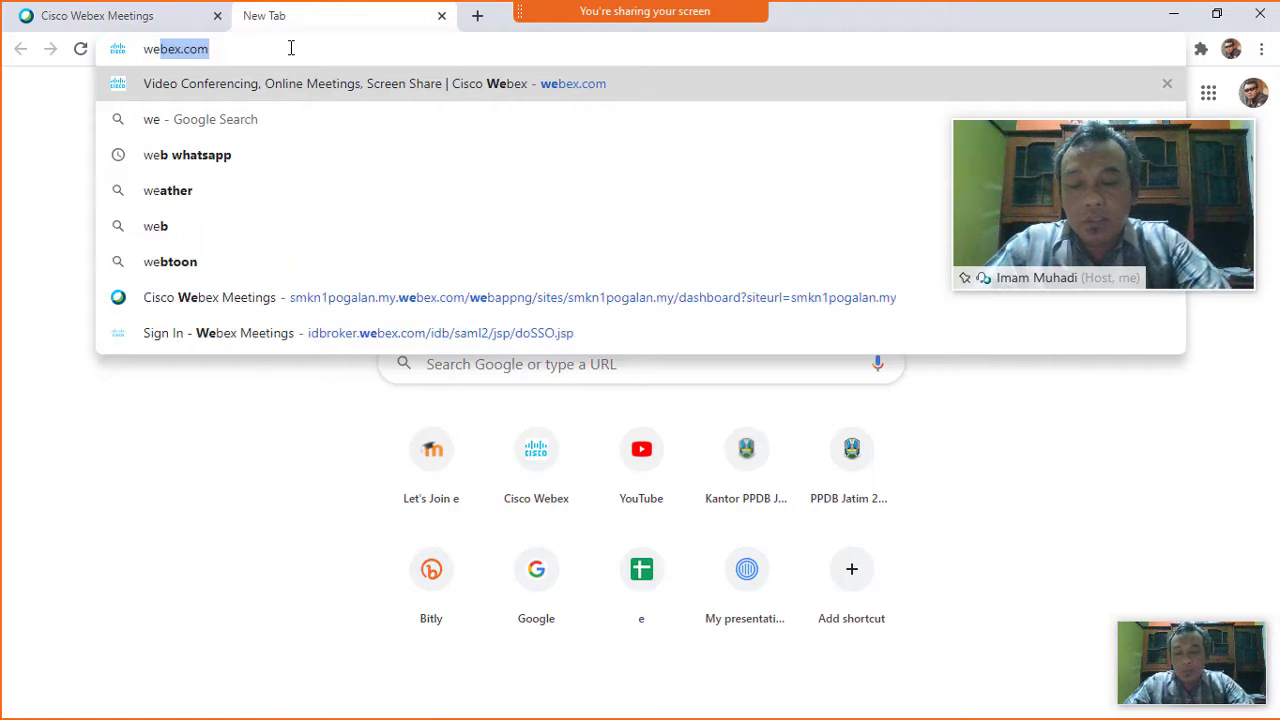
pyautogui.write('bex')
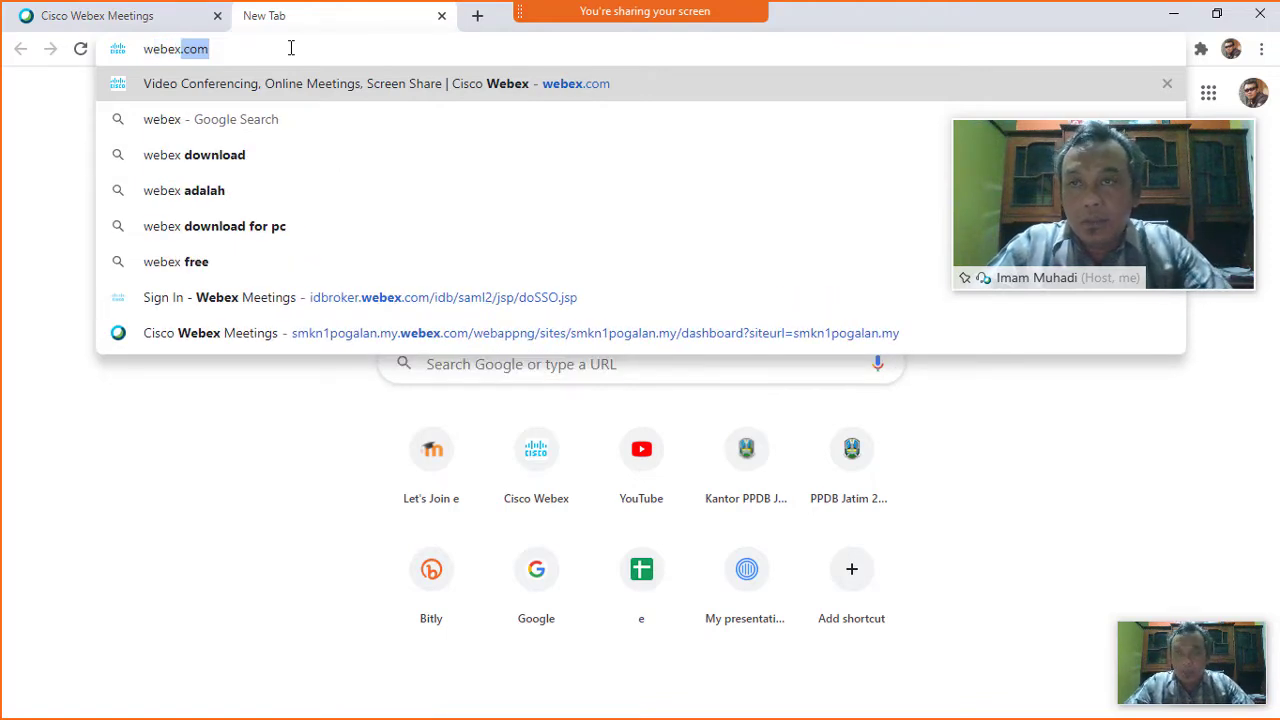
pyautogui.press('Return')
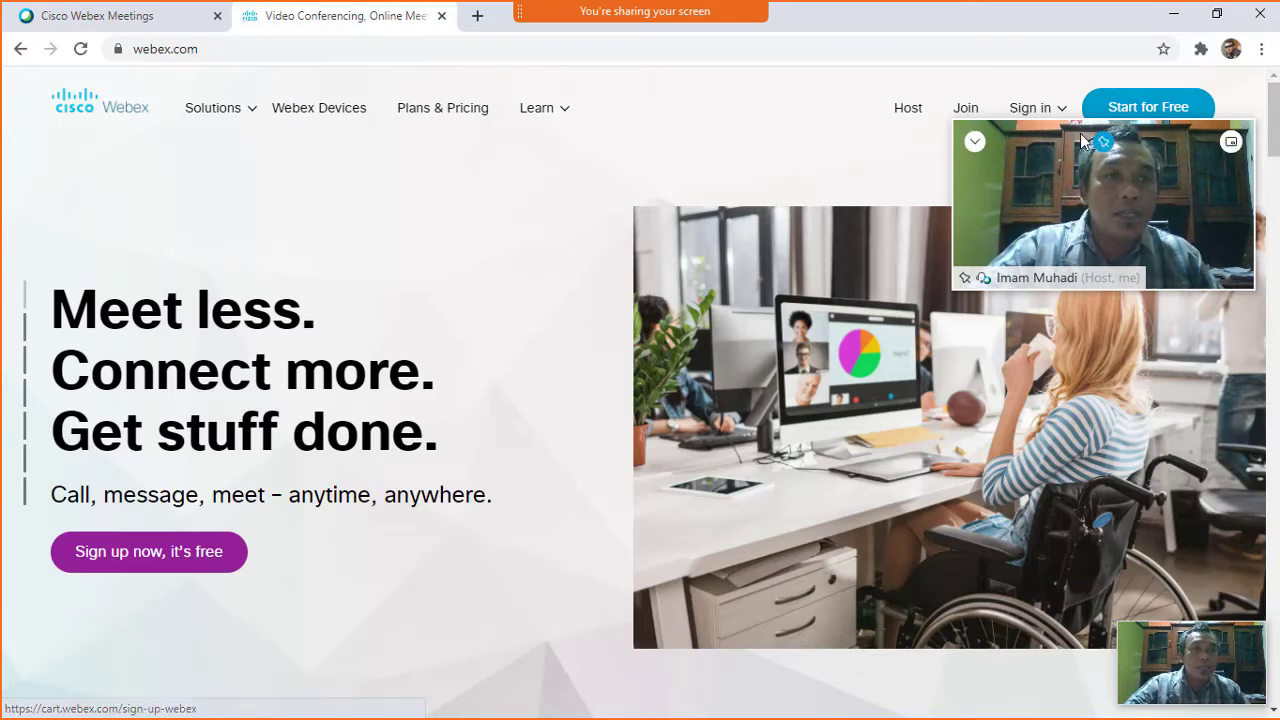
# Move the floating meeting video panel aside and choose Start for Free on webex.com.
pyautogui.moveTo(1065, 128); pyautogui.dragTo(651, 6)
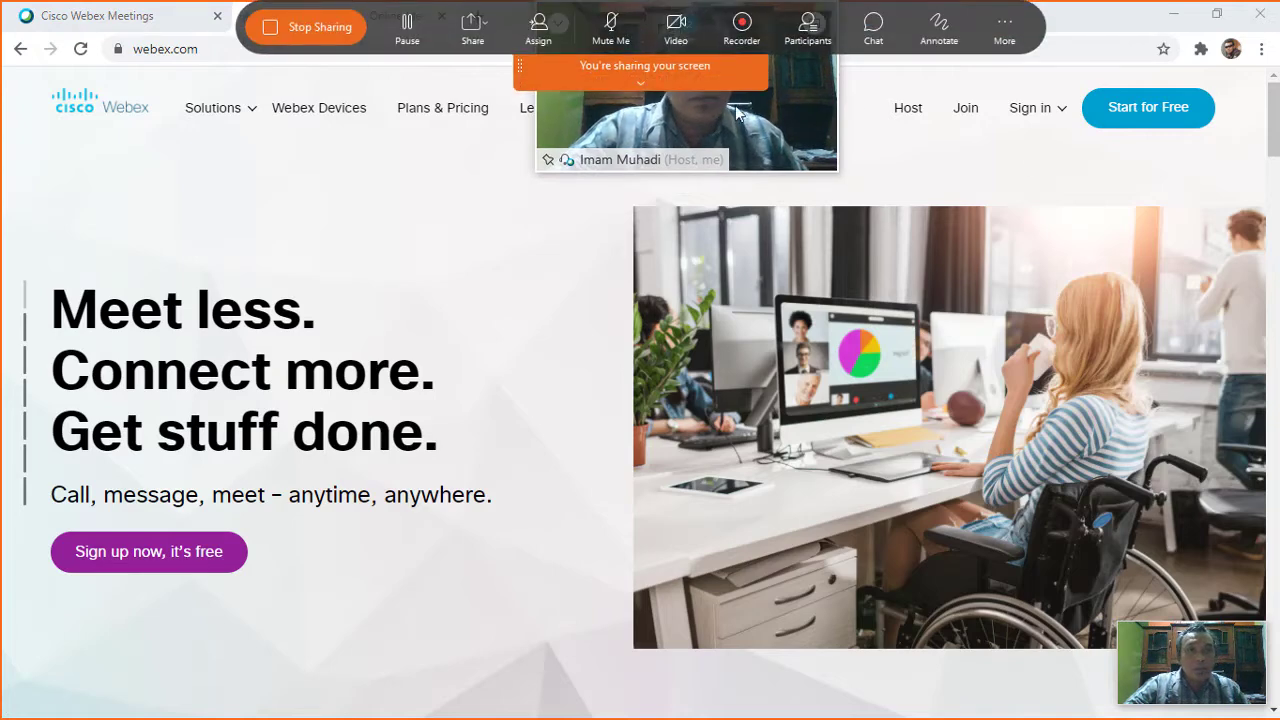
pyautogui.moveTo(804, 125); pyautogui.dragTo(749, 715)
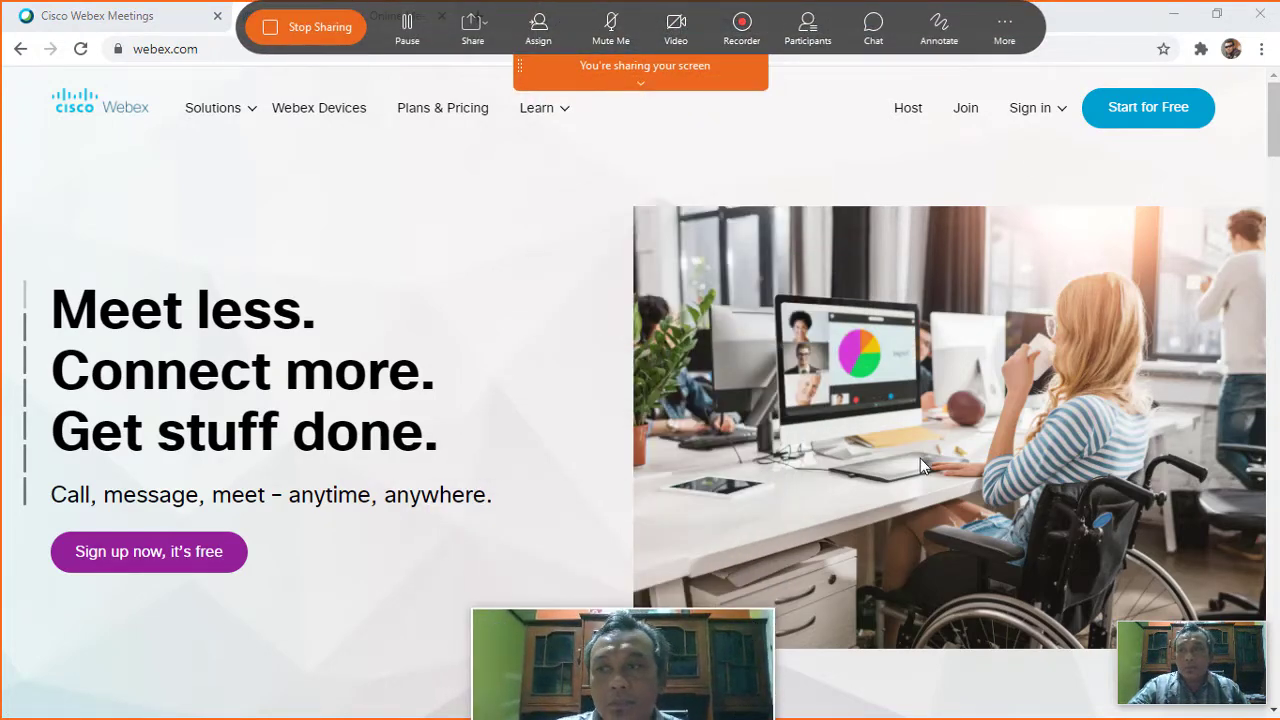
pyautogui.click(1155, 120)
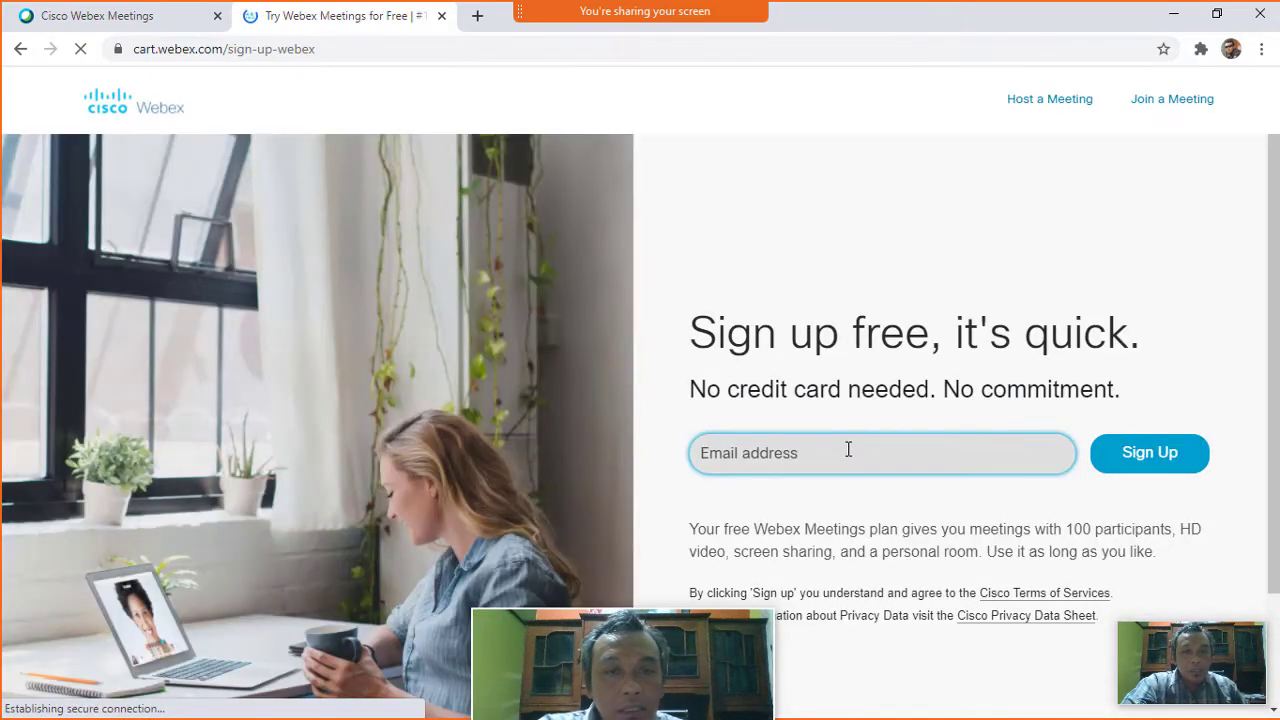
# Autofill the saved account e-mail into the sign-up form and submit it.
pyautogui.click(842, 453)
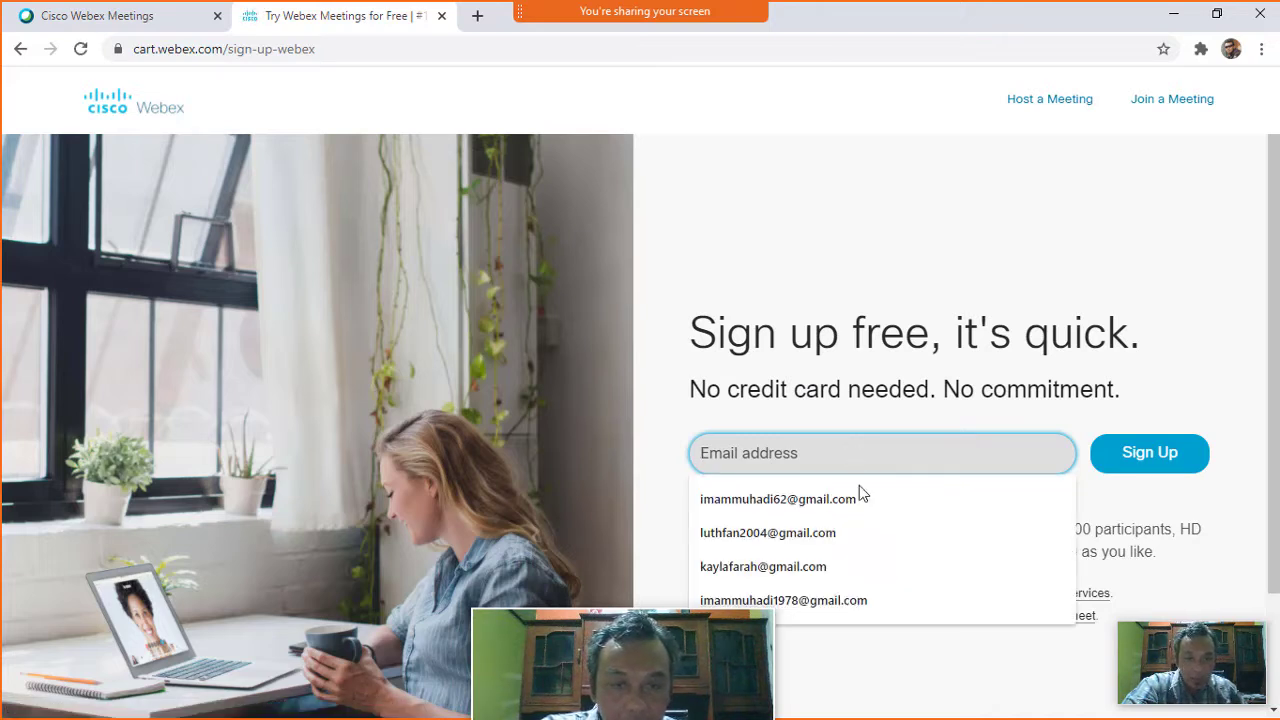
pyautogui.click(866, 600)
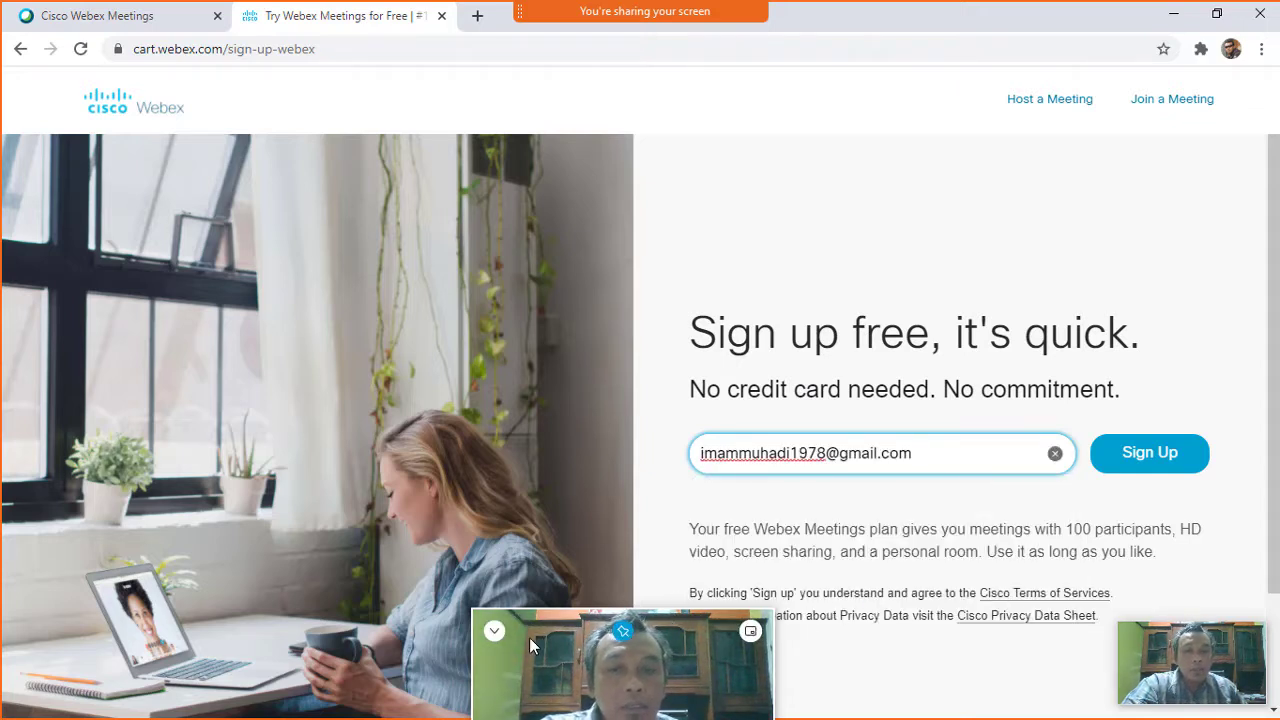
pyautogui.click(493, 632)
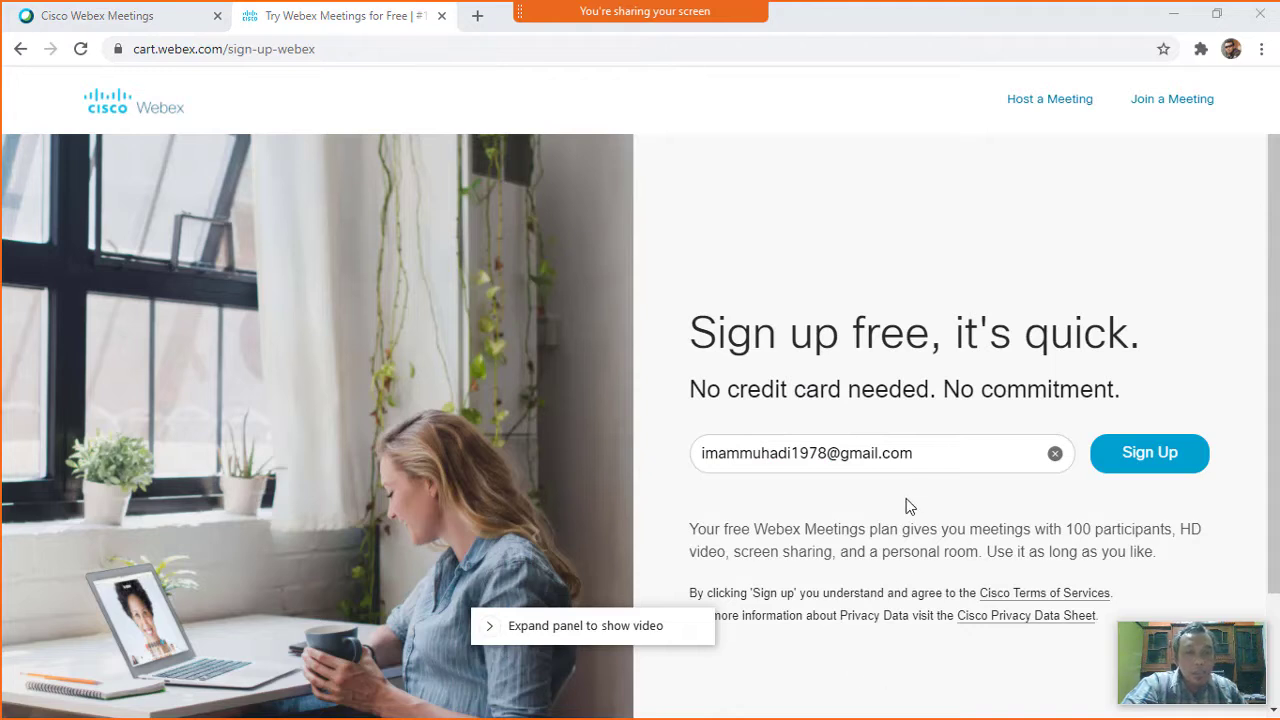
pyautogui.click(1163, 463)
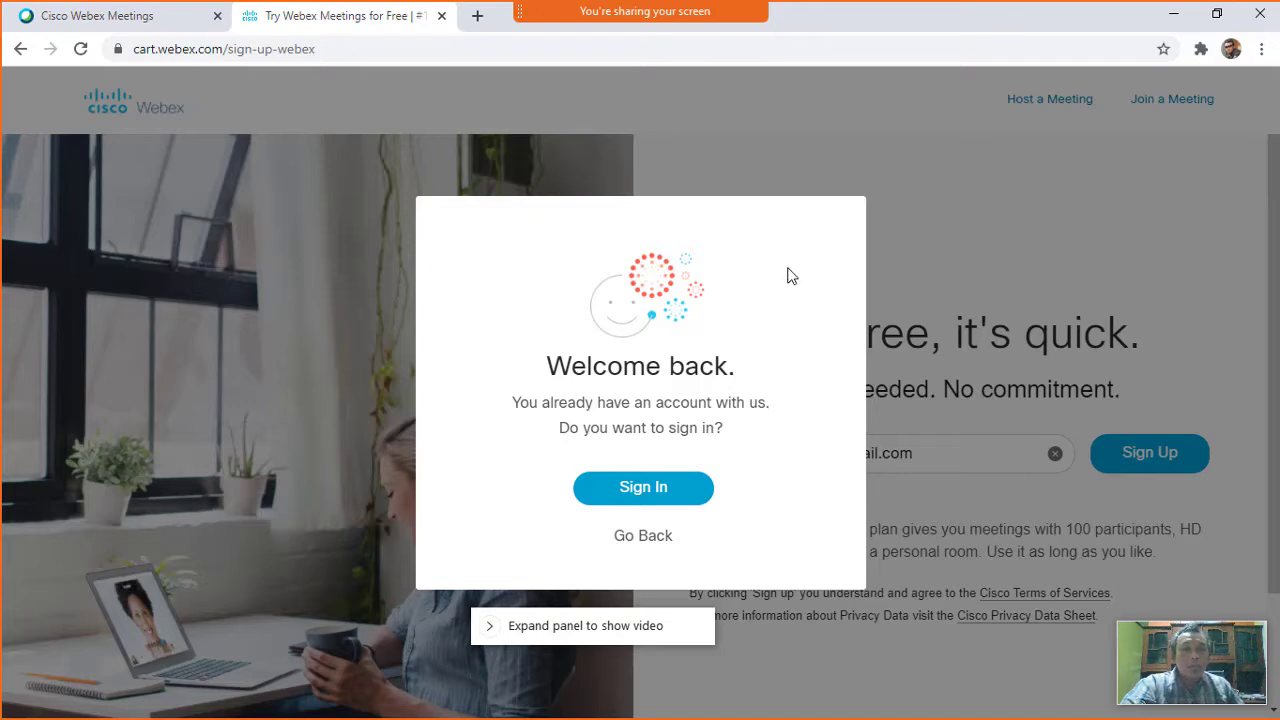
# Go to Sign in and type the account's e-mail address, fixing a typo.
pyautogui.click(676, 495)
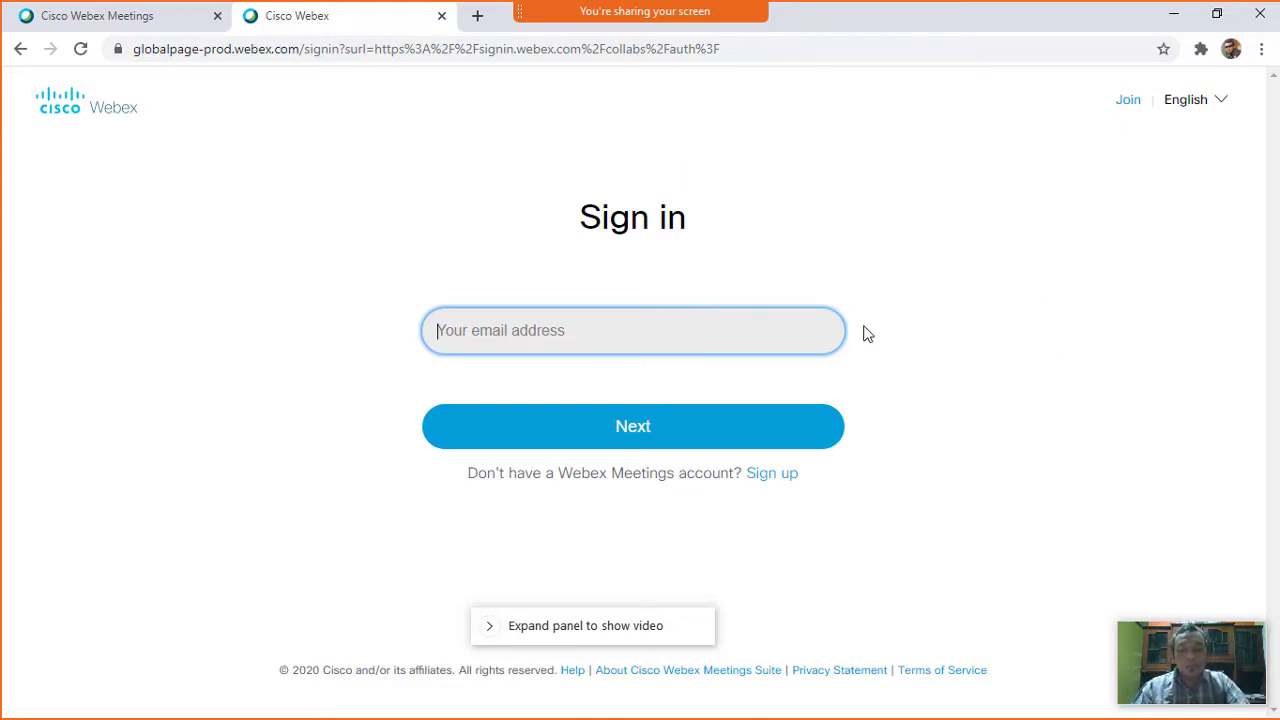
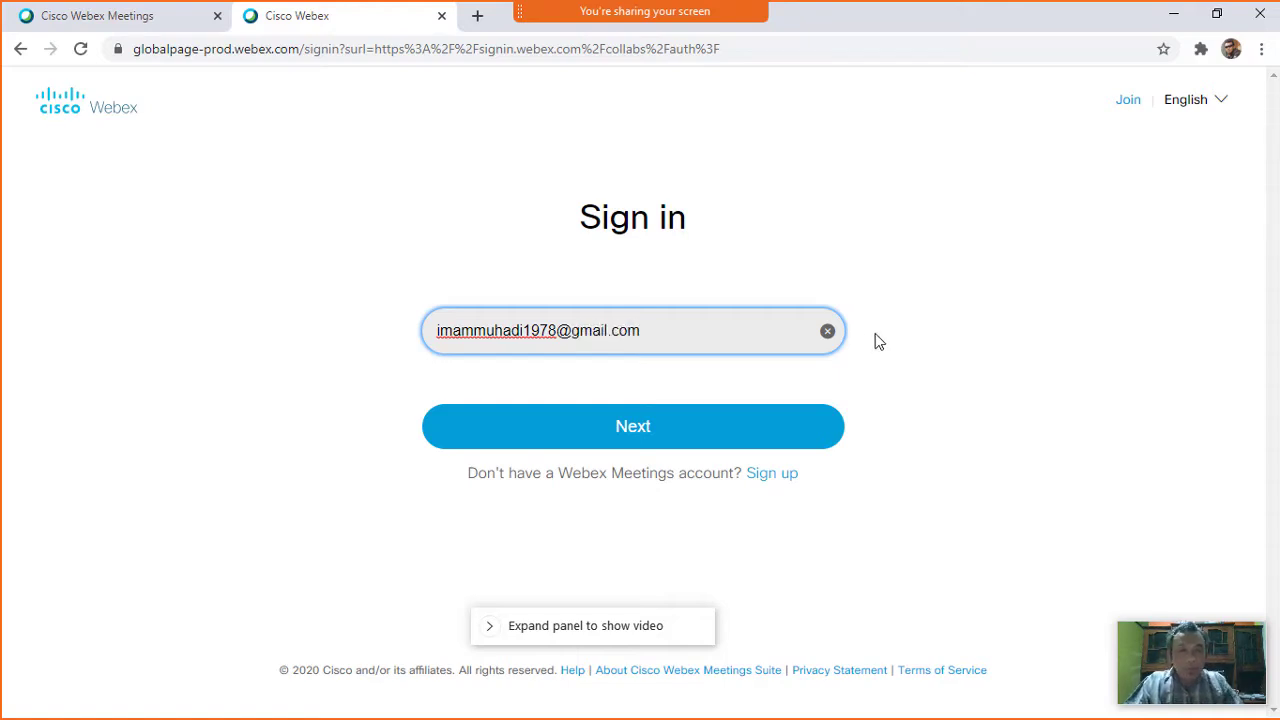
# Continue past the e-mail step and submit the account password.
pyautogui.click(686, 434)
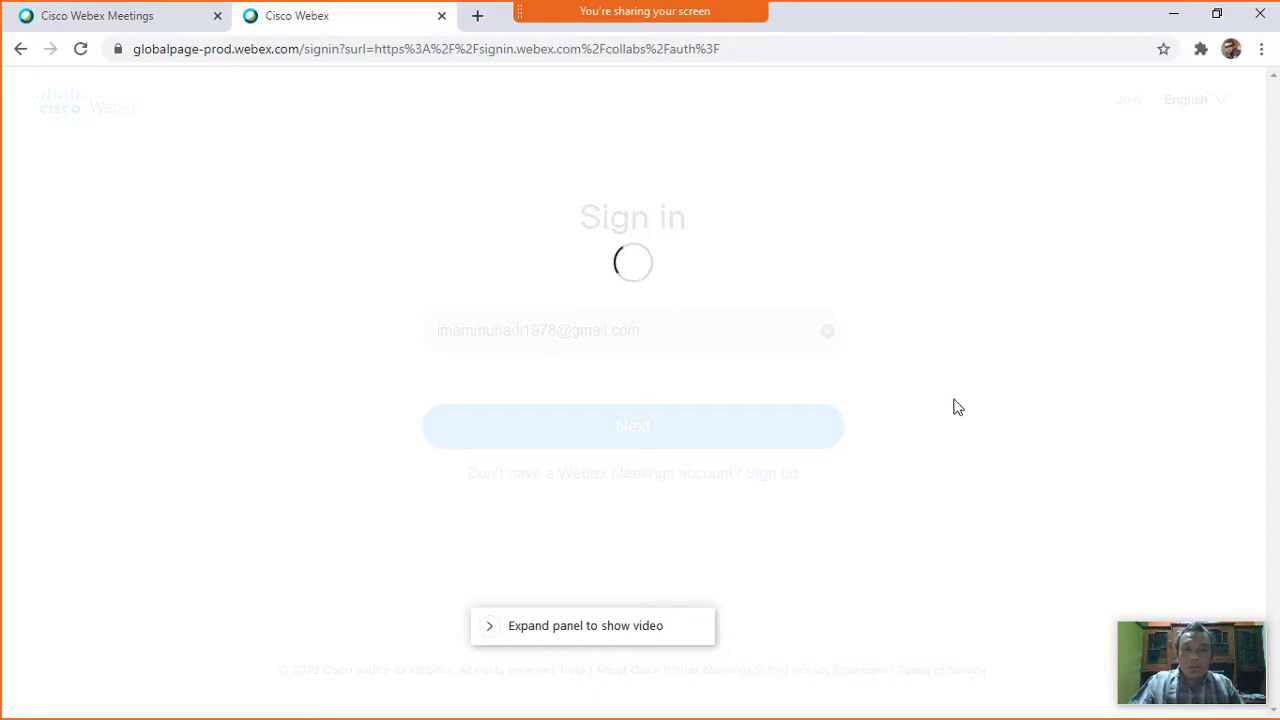
pyautogui.click(626, 392)
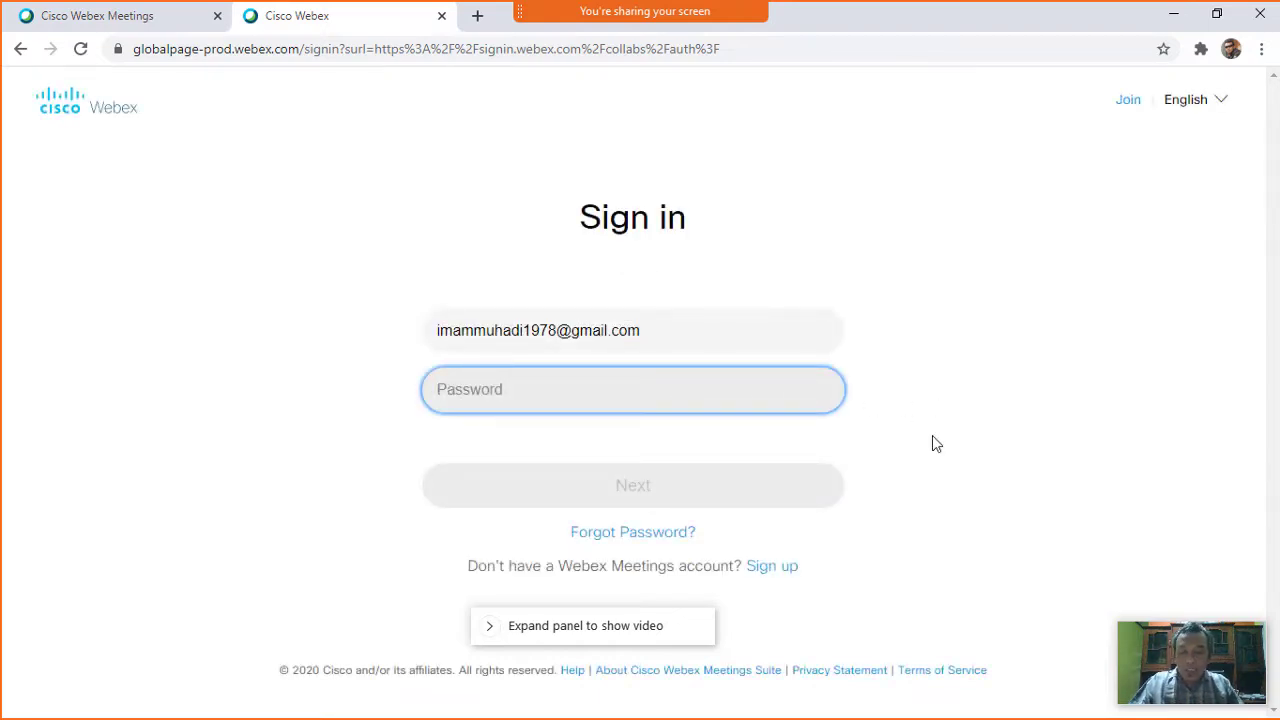
pyautogui.write('•••••')
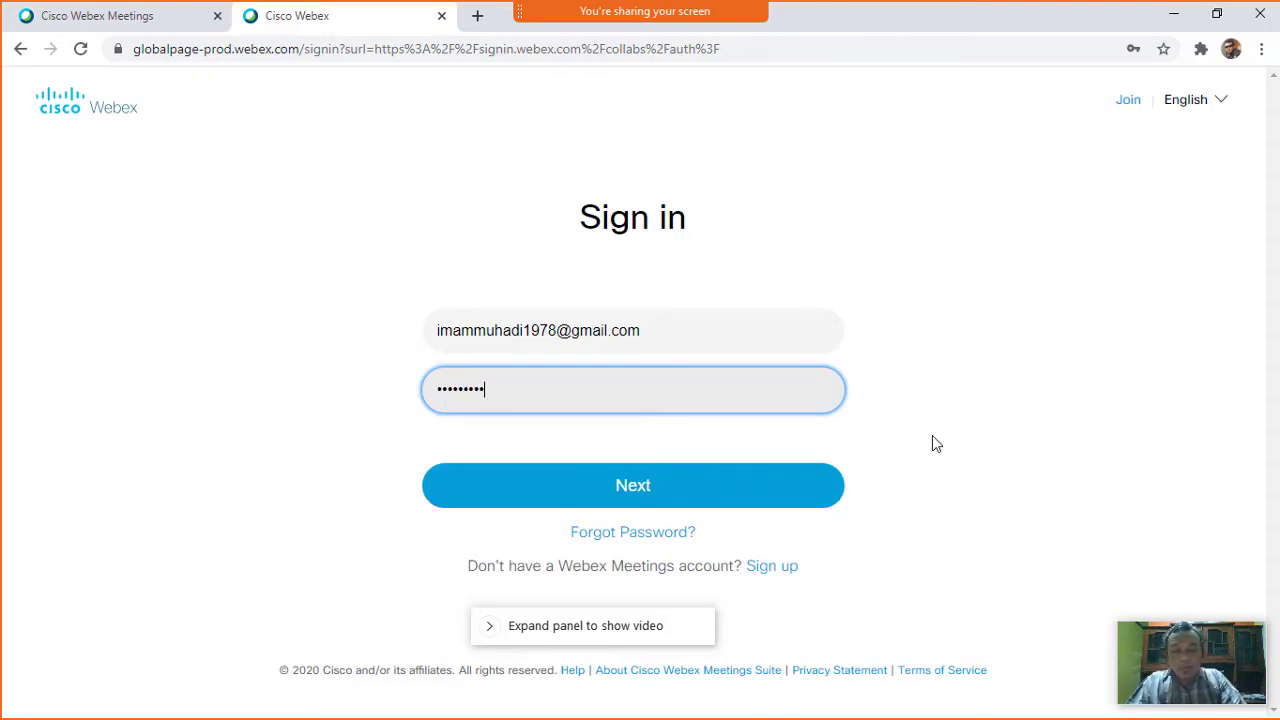
pyautogui.click(729, 492)
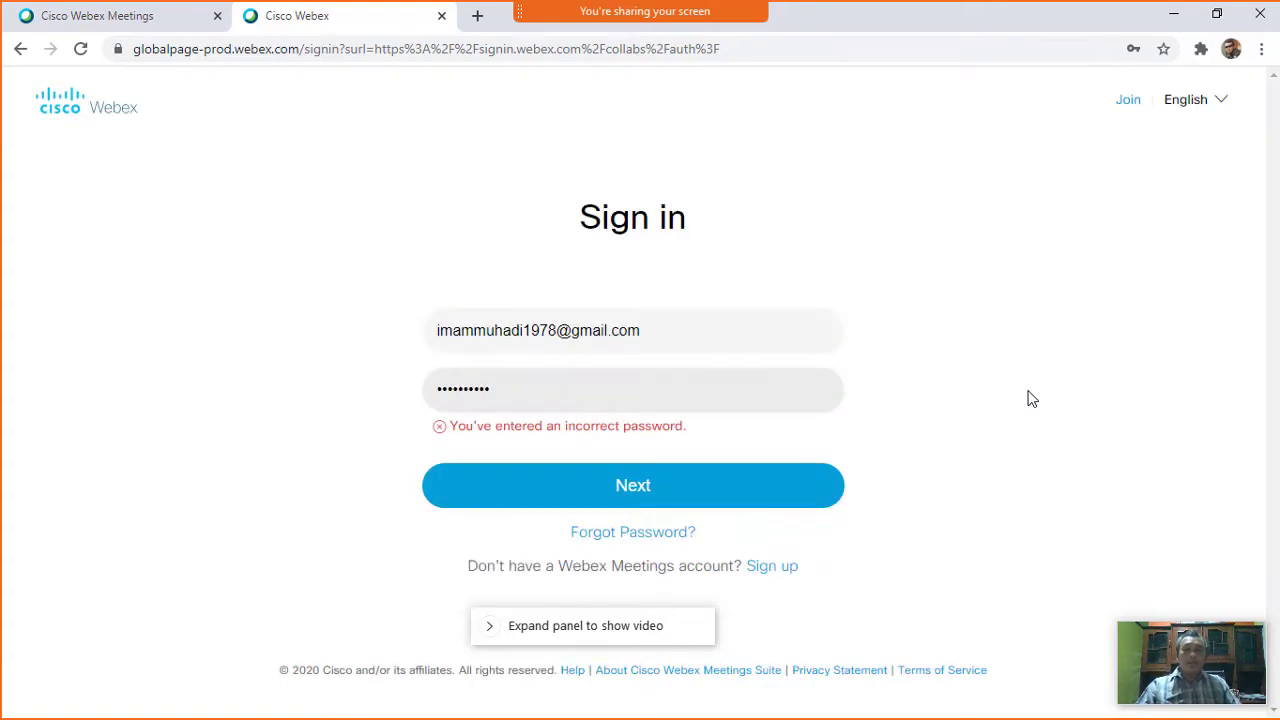
# Retype the rejected password, retry sign-in, then go to Forgot Password.
pyautogui.click(517, 386)
pyautogui.hotkey('ctrl', 'a')
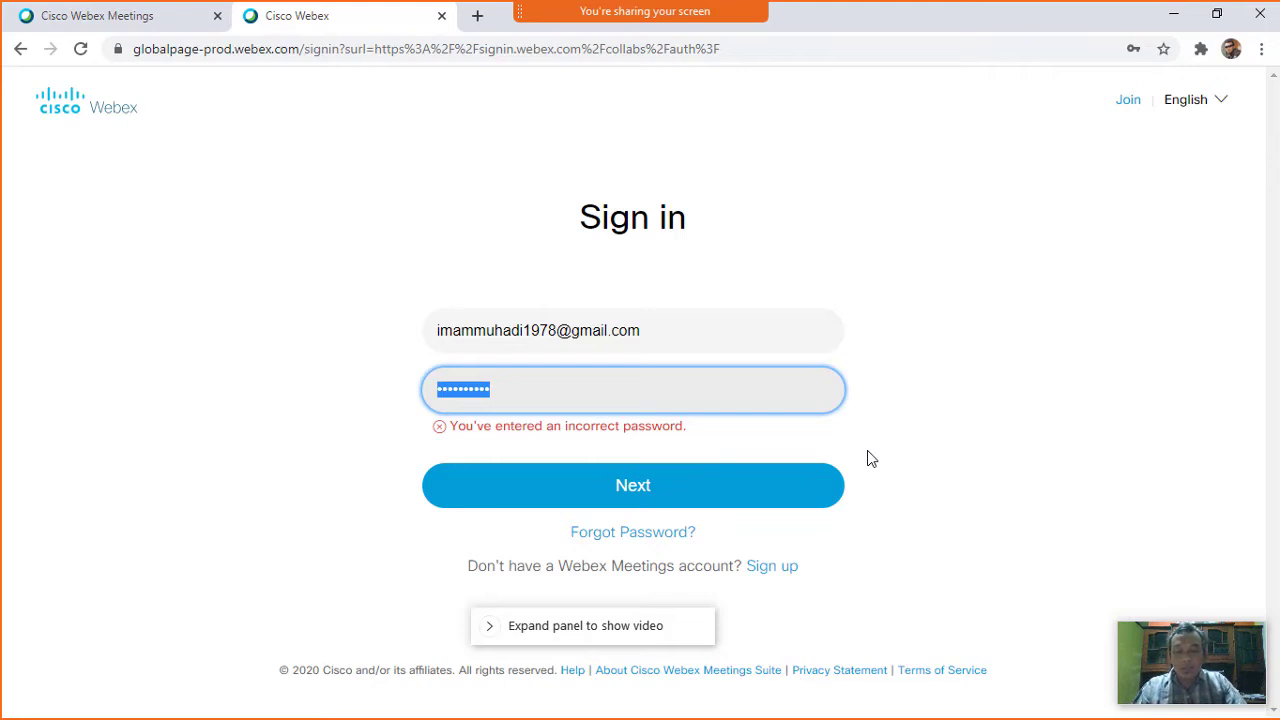
pyautogui.write('••')
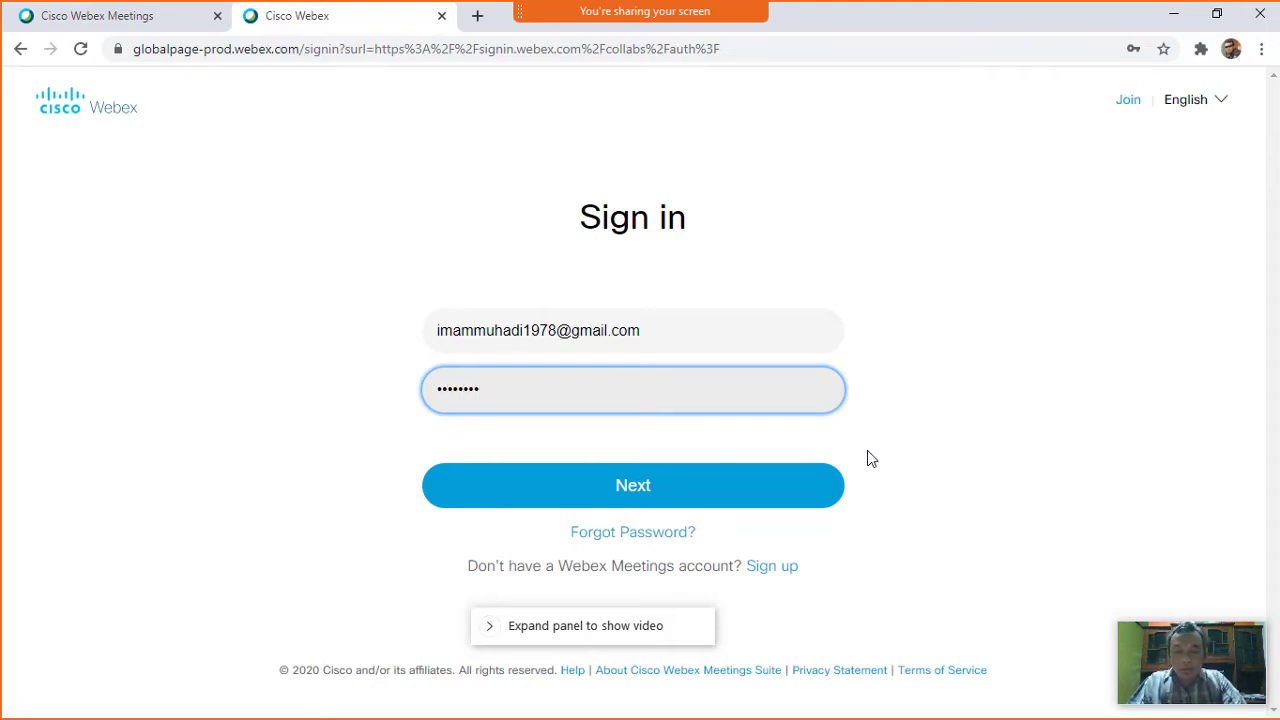
pyautogui.click(690, 500)
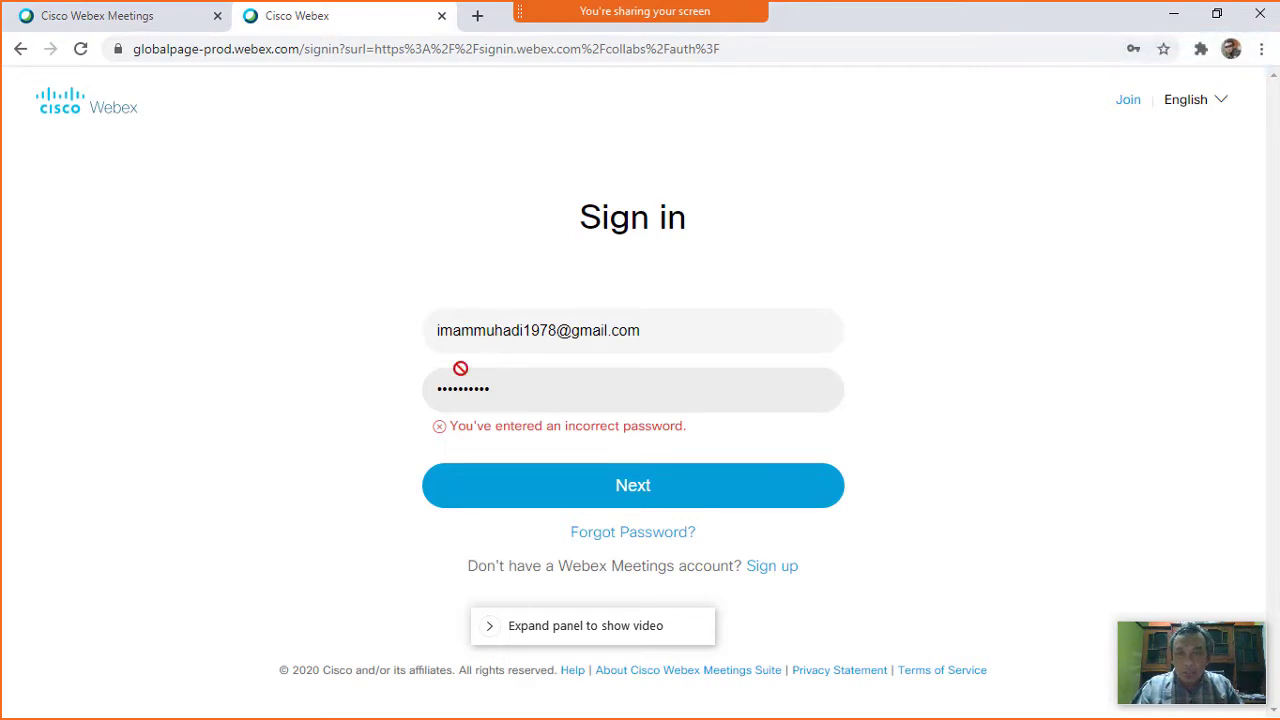
pyautogui.click(596, 533)
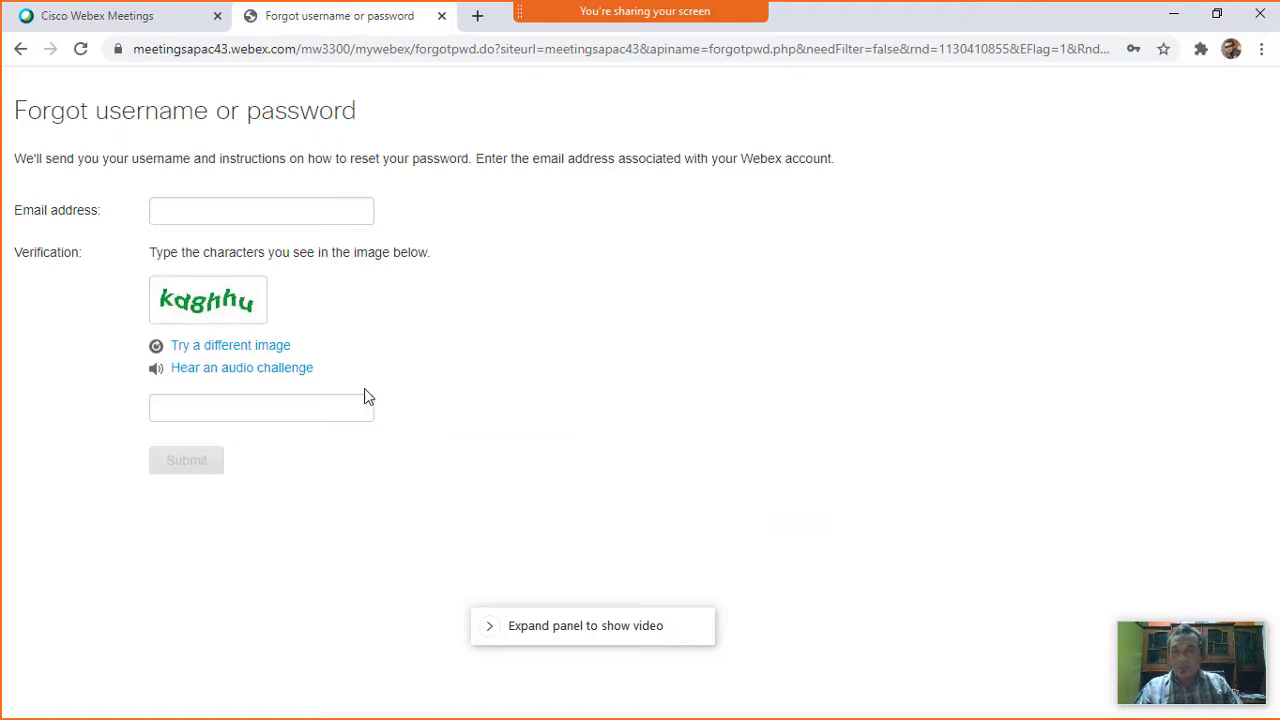
# Close the password recovery tab, glance at the account menu, and open a blank tab.
pyautogui.click(229, 216)
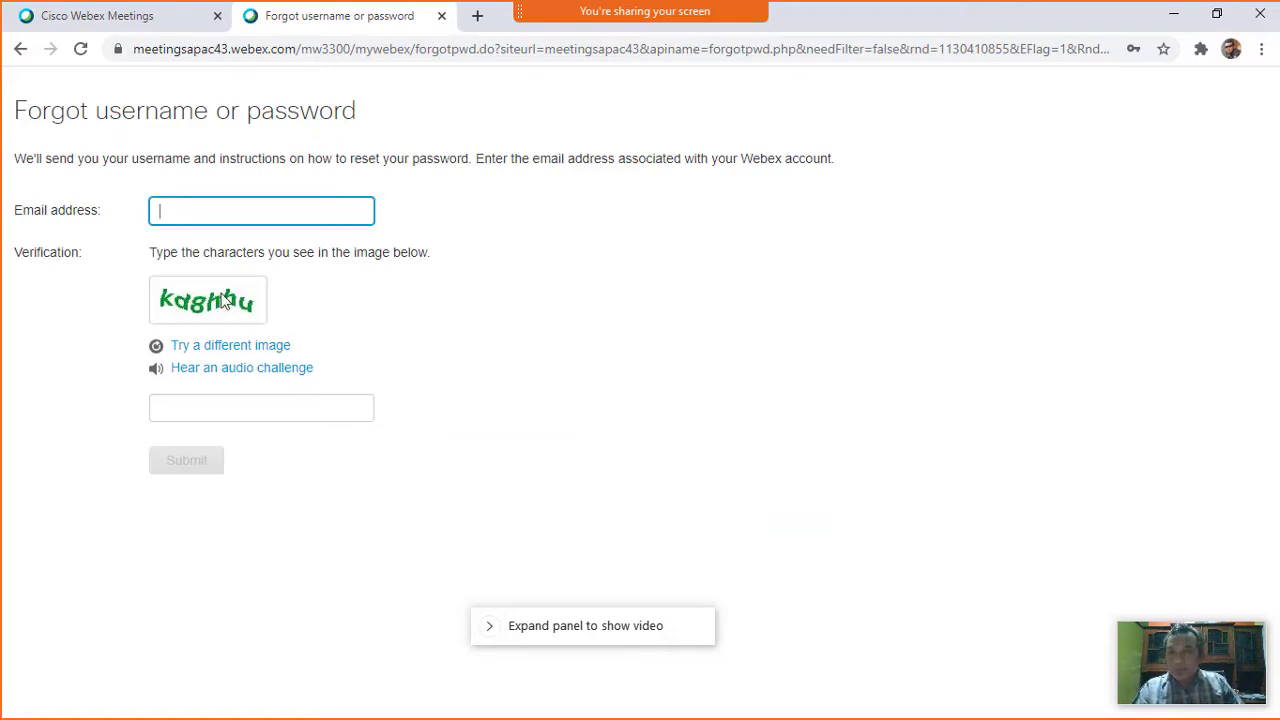
pyautogui.click(441, 16)
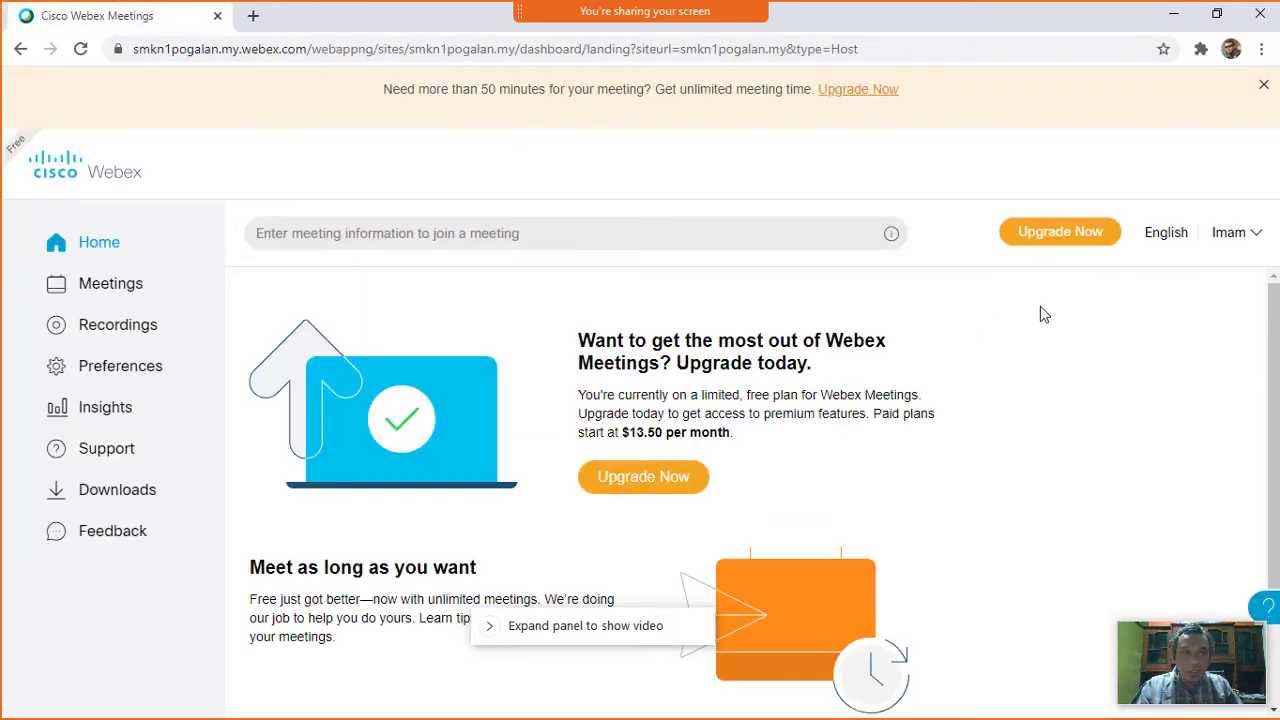
pyautogui.click(1230, 236)
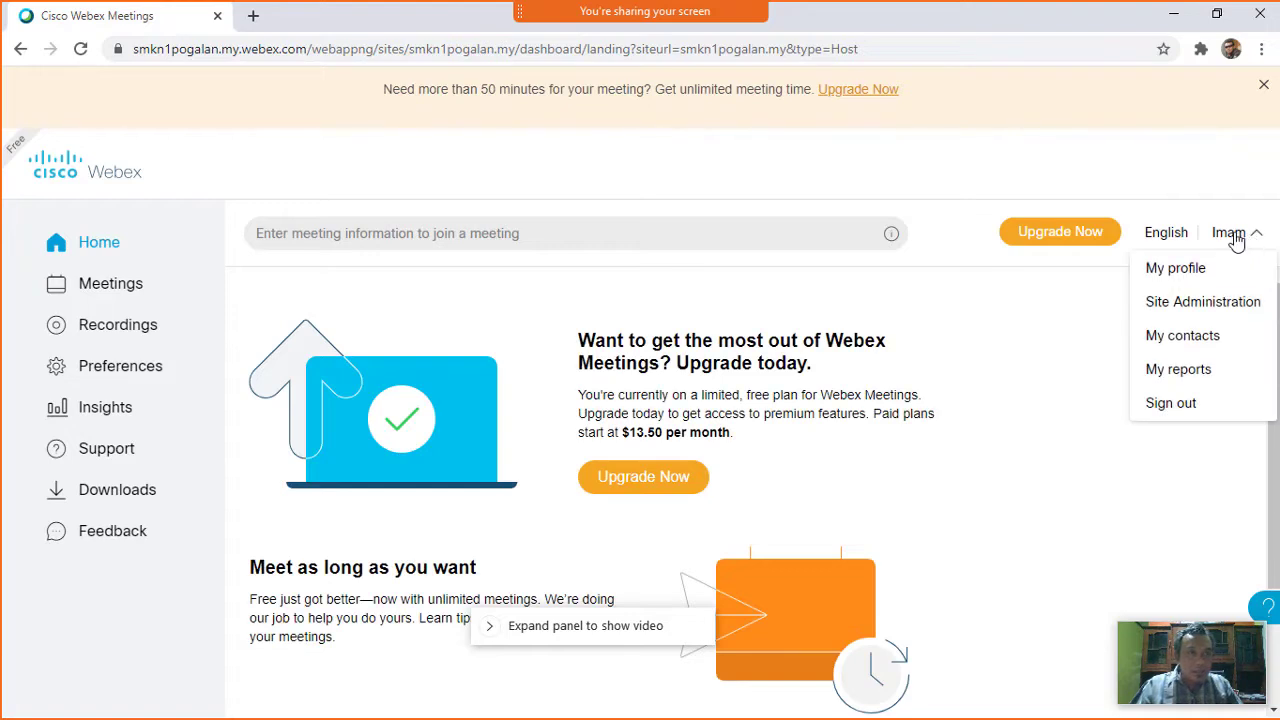
pyautogui.click(535, 295)
pyautogui.click(253, 15)
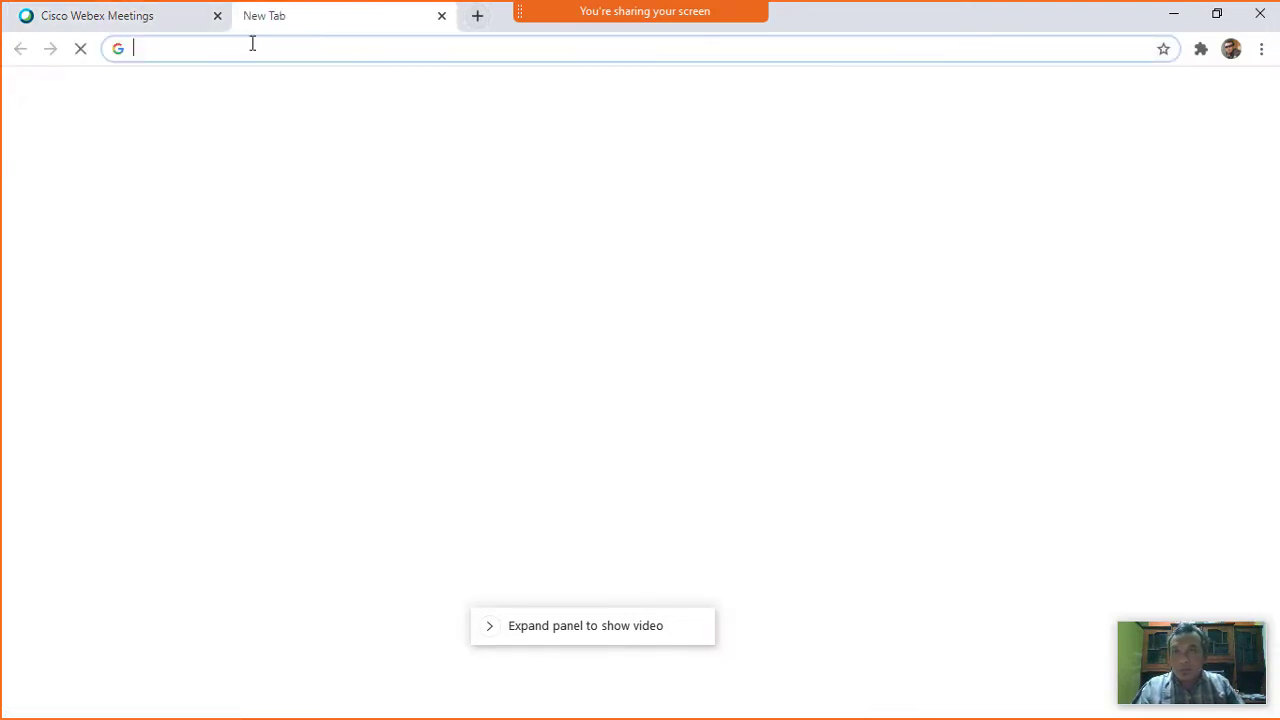
# Load webex.com in the new tab and choose Sign in to Webex Meetings.
pyautogui.click(252, 44)
pyautogui.write('web')
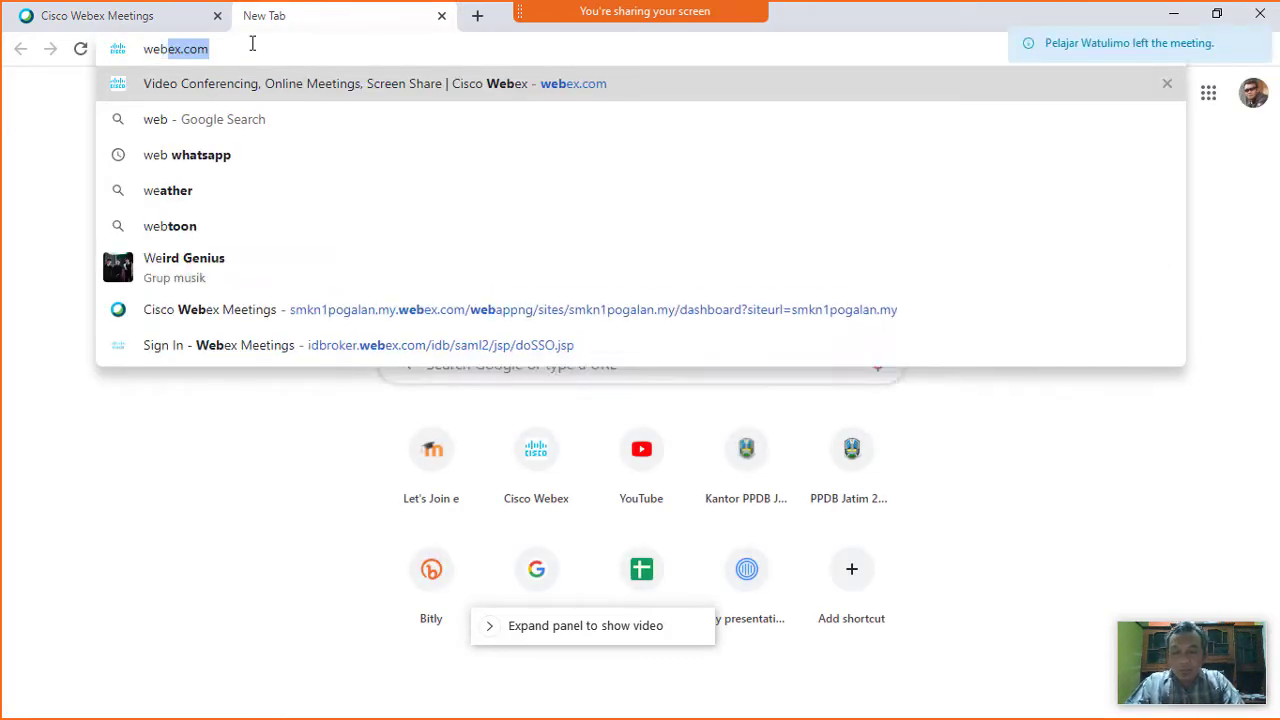
pyautogui.write('ex.com')
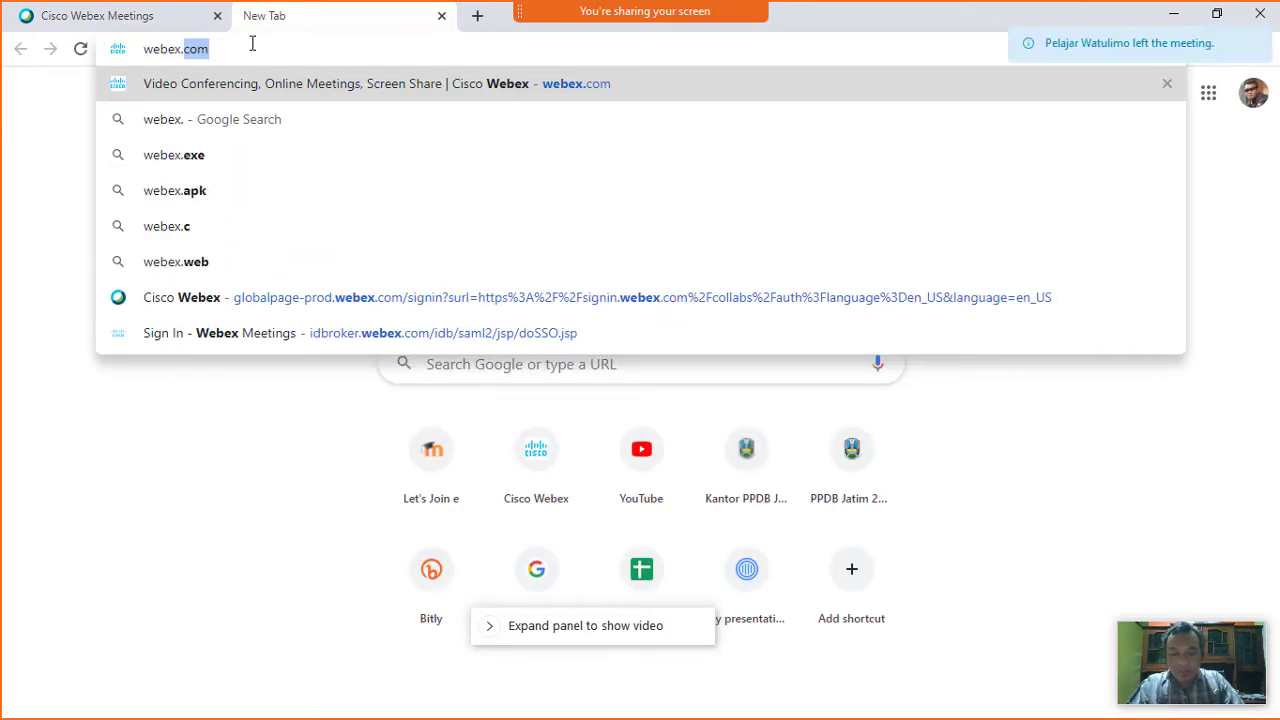
pyautogui.press('Return')
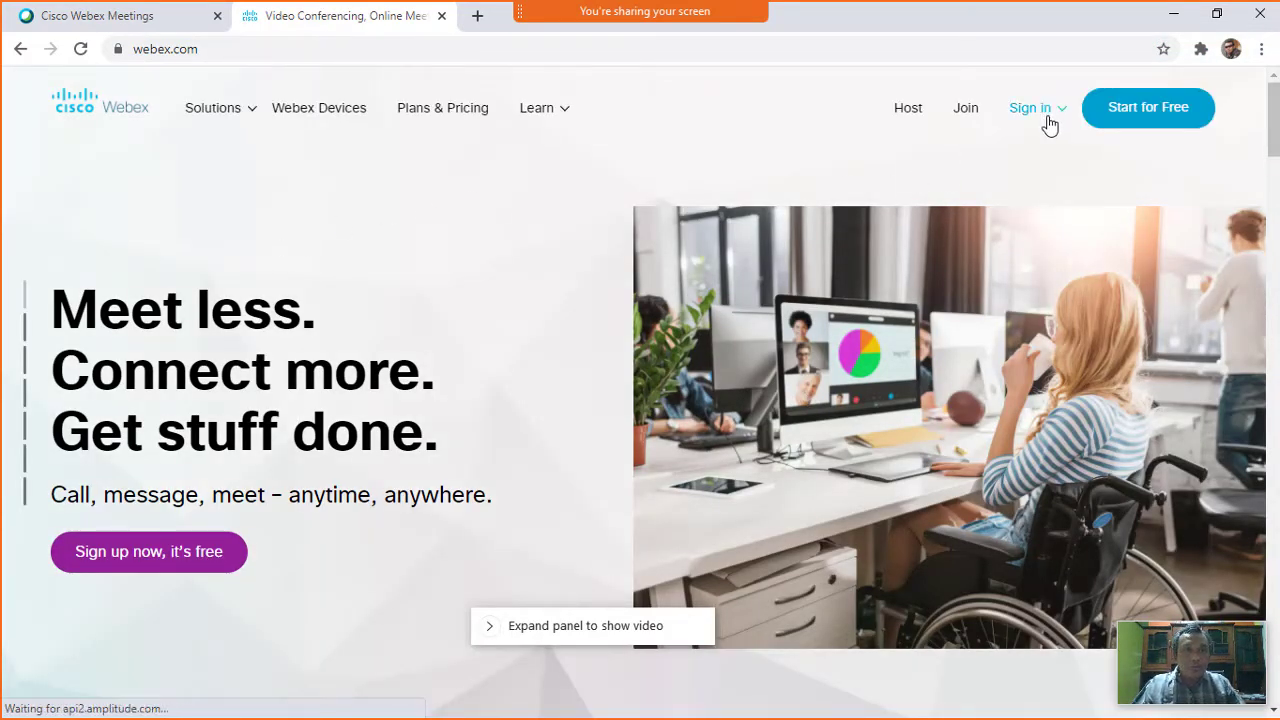
pyautogui.click(1045, 115)
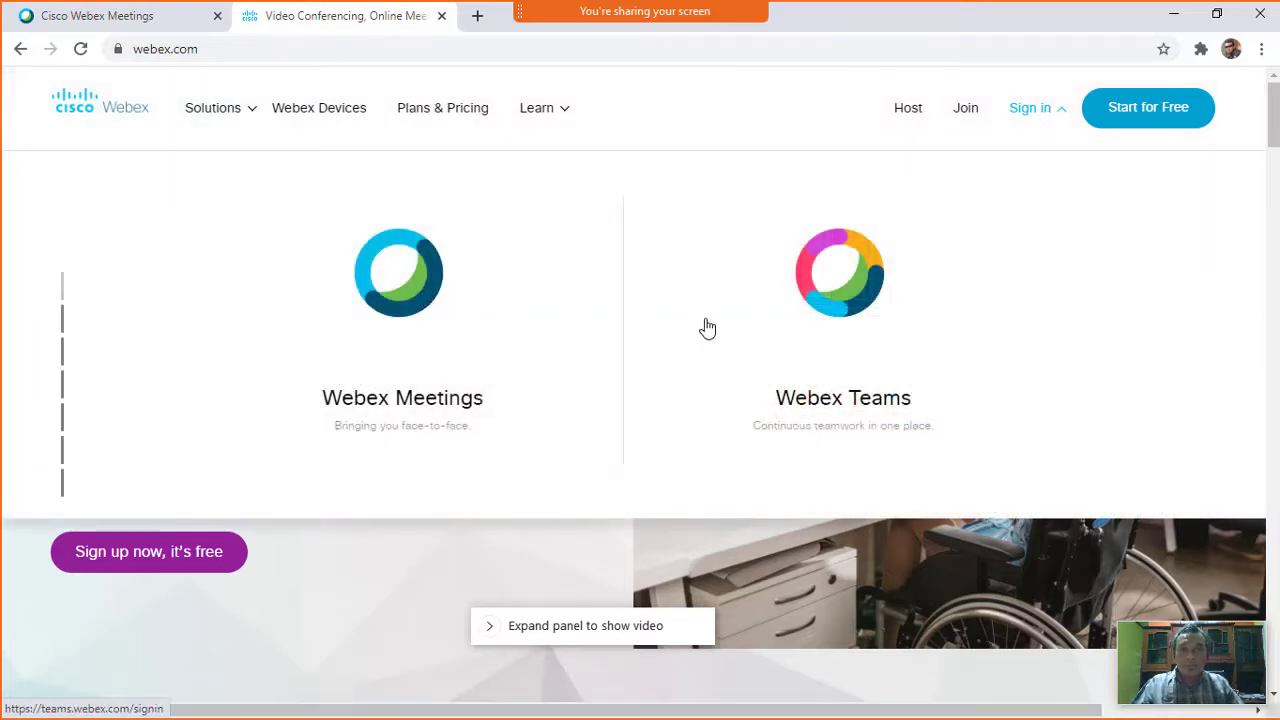
pyautogui.click(568, 408)
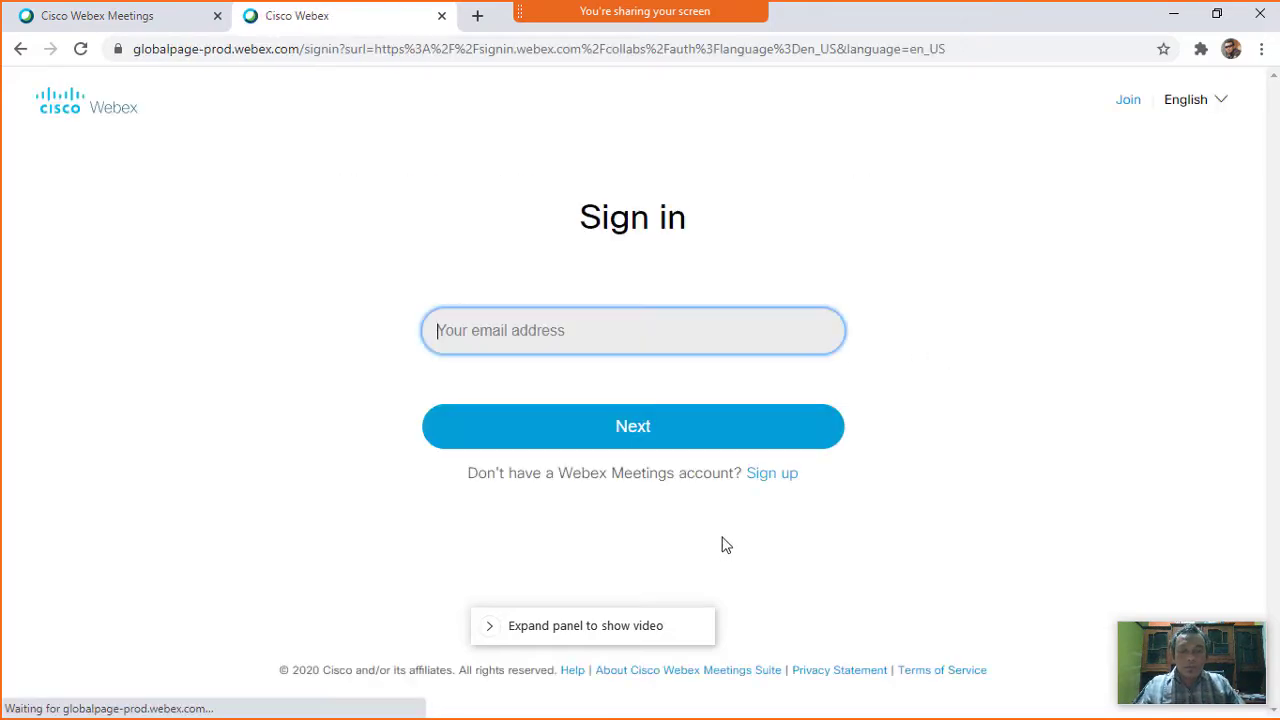
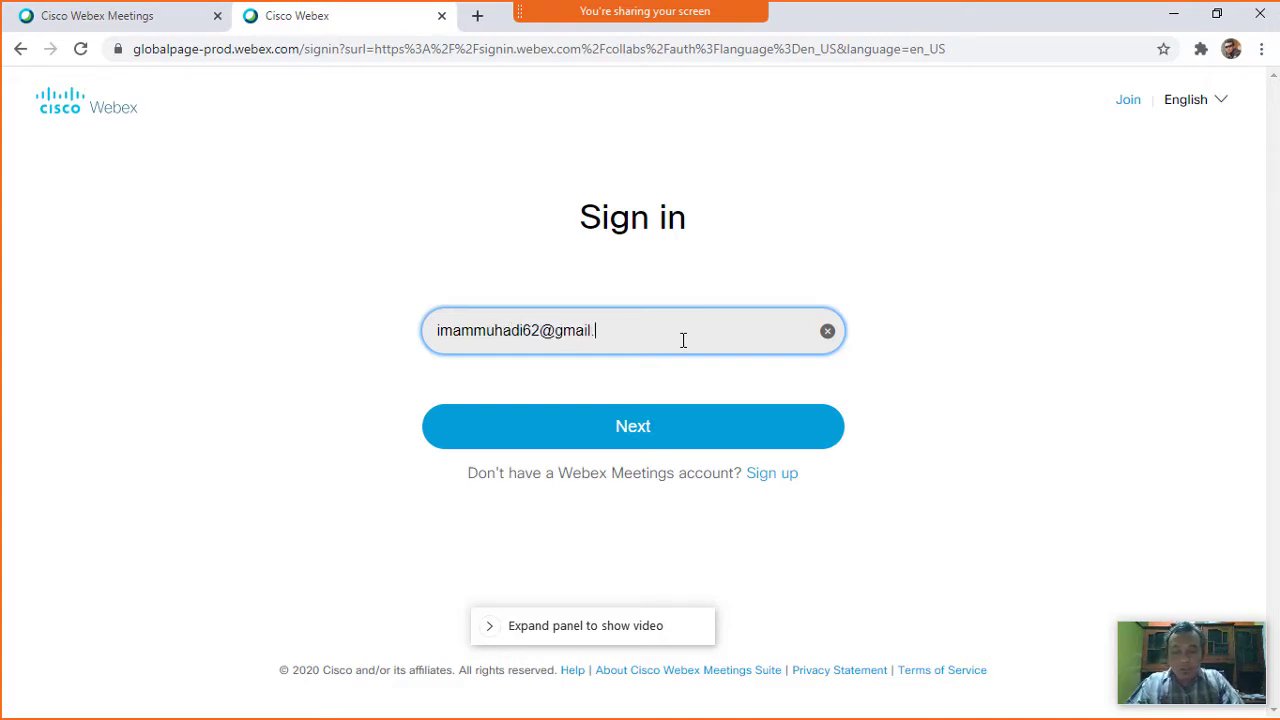
# Enter the other account's e-mail address and continue to the Webex dashboard.
pyautogui.click(646, 434)
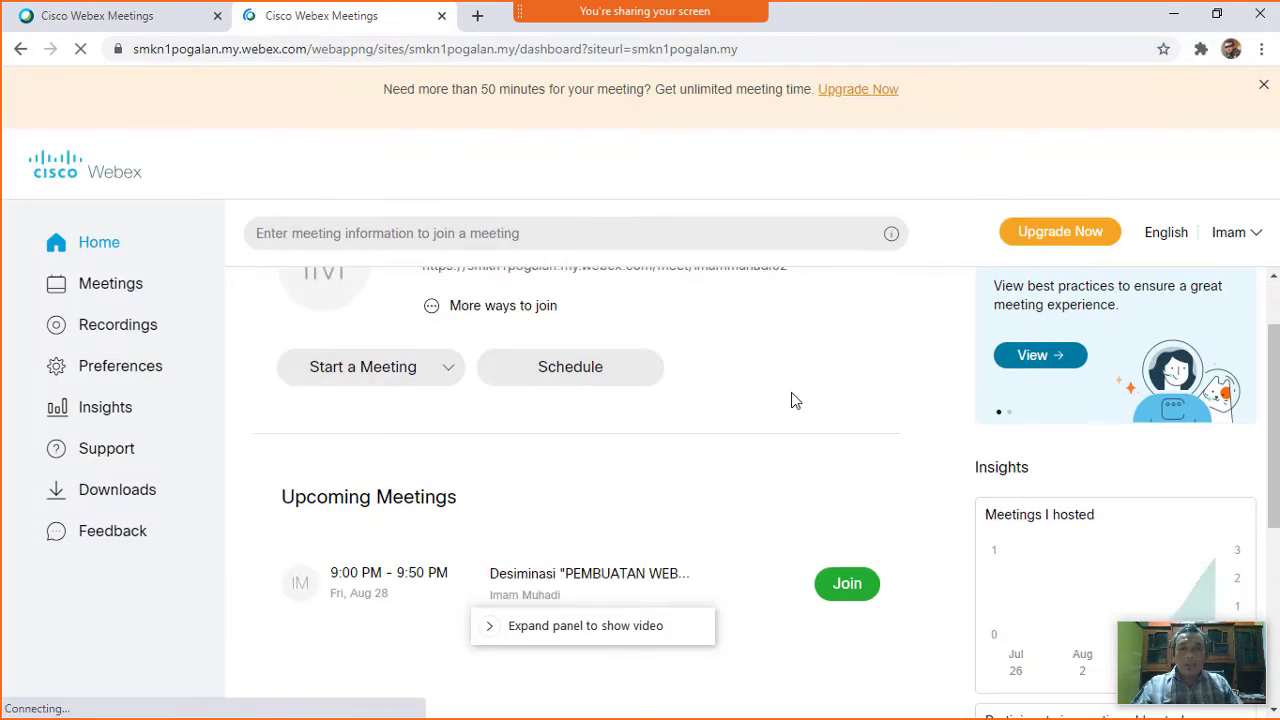
# Open Schedule a Meeting from the dashboard, pre-set to Aug 28, 2020, 9:35 pm.
pyautogui.scroll(1, 793, 400)
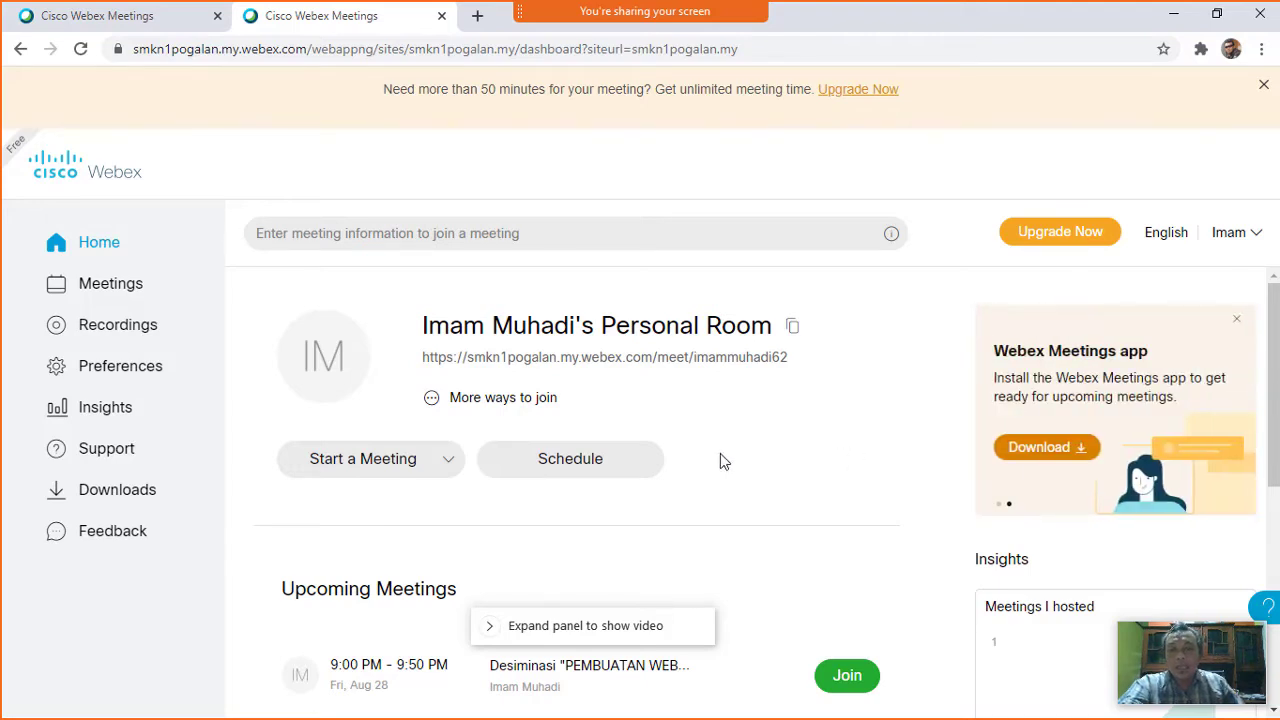
pyautogui.click(579, 467)
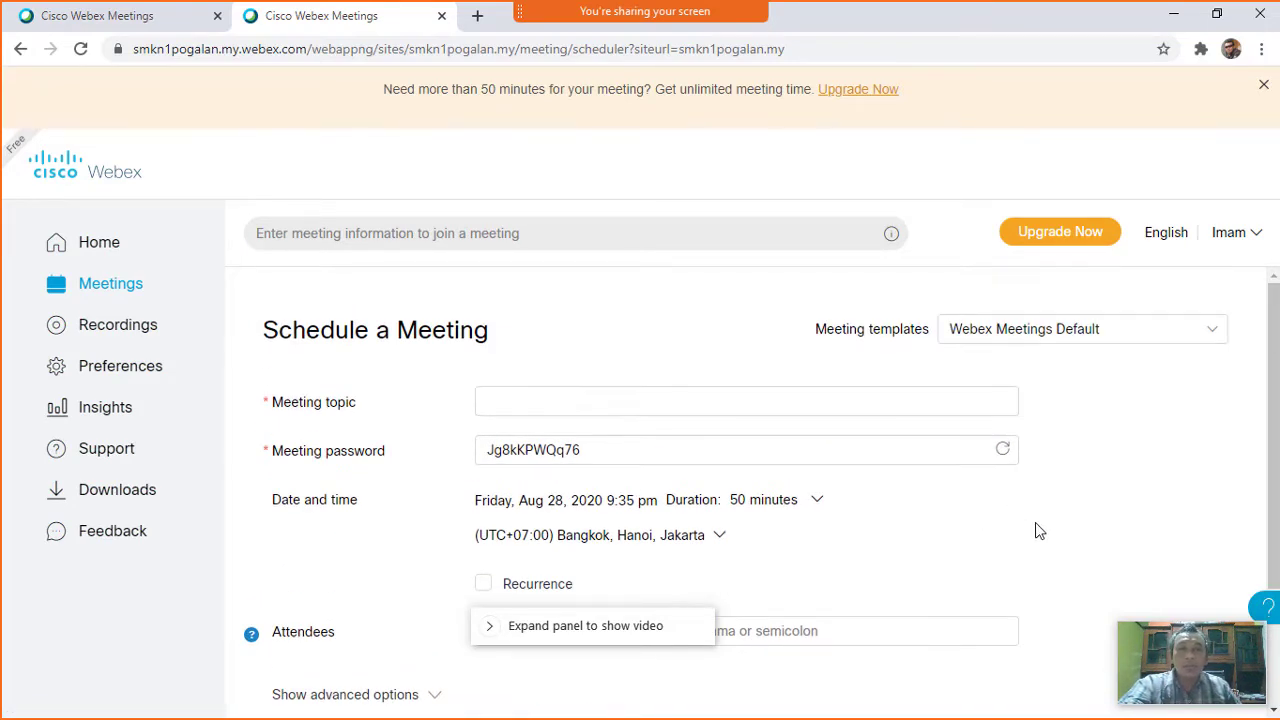
# Enter the topic 'Rapat Terbatas MGMP TKJ SMKN 1 Pogalan' and select the generated meeting password.
pyautogui.click(811, 402)
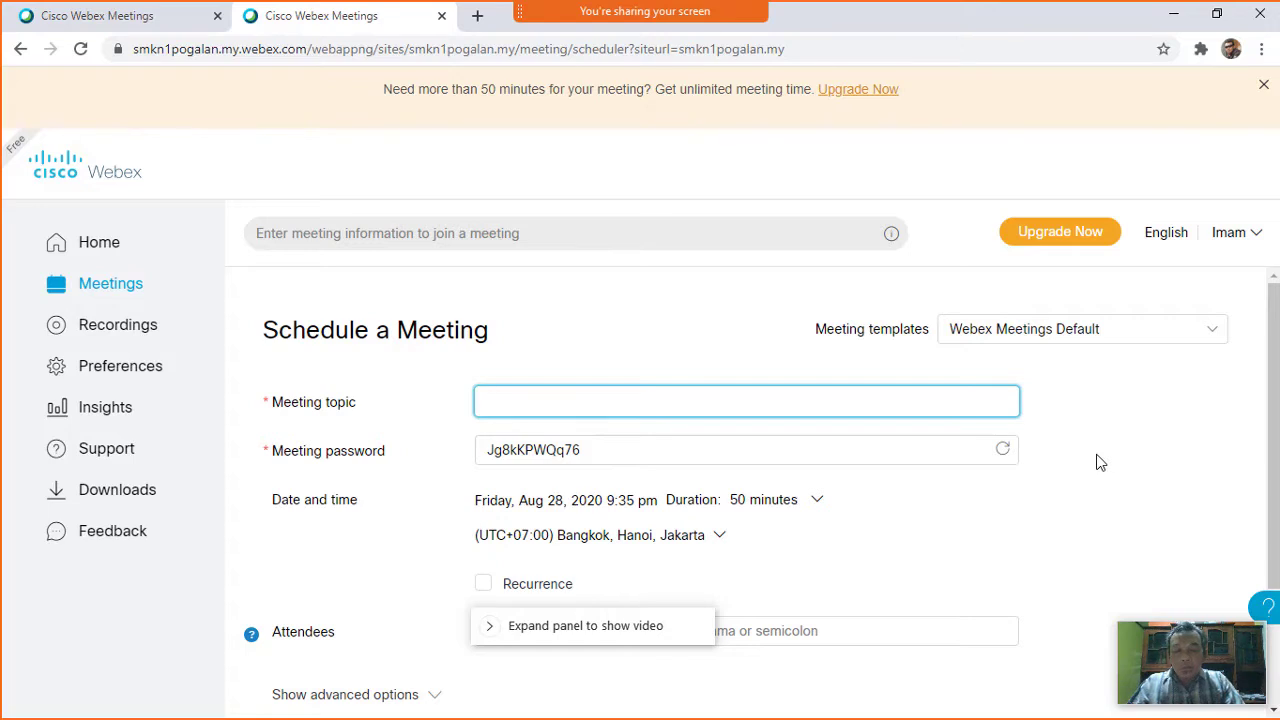
pyautogui.write('Rapat Te')
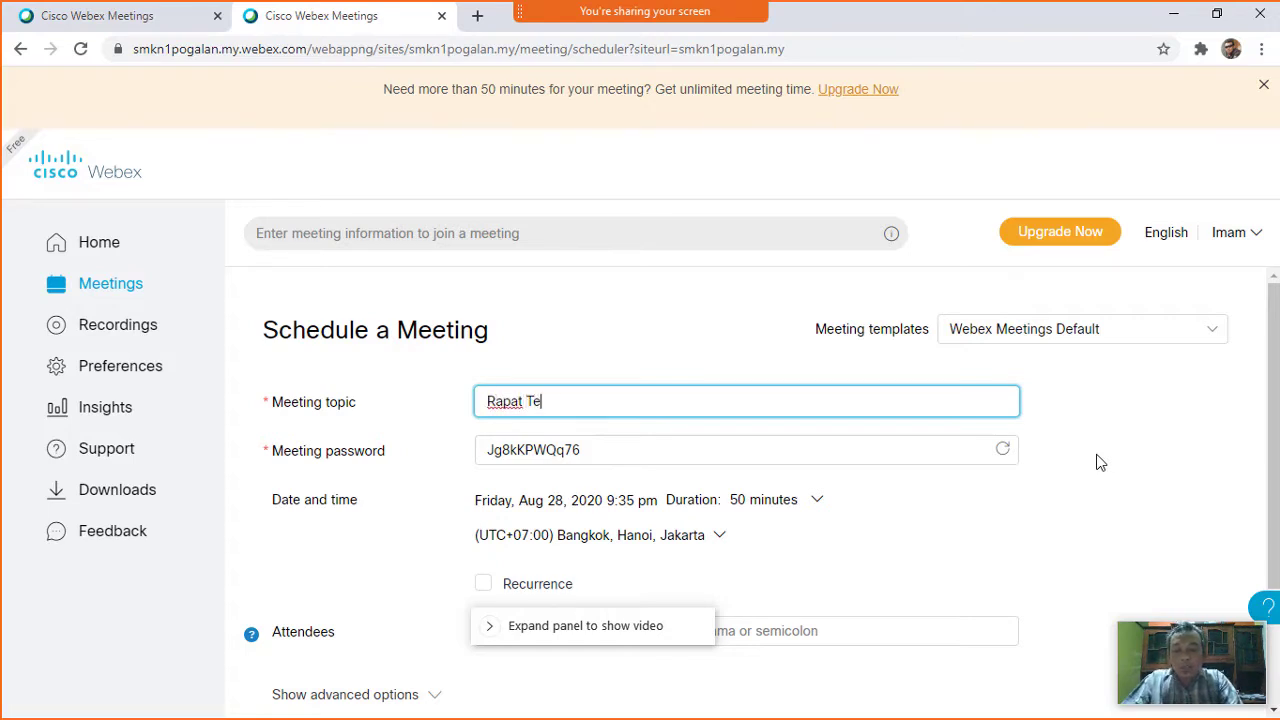
pyautogui.write('rbatas')
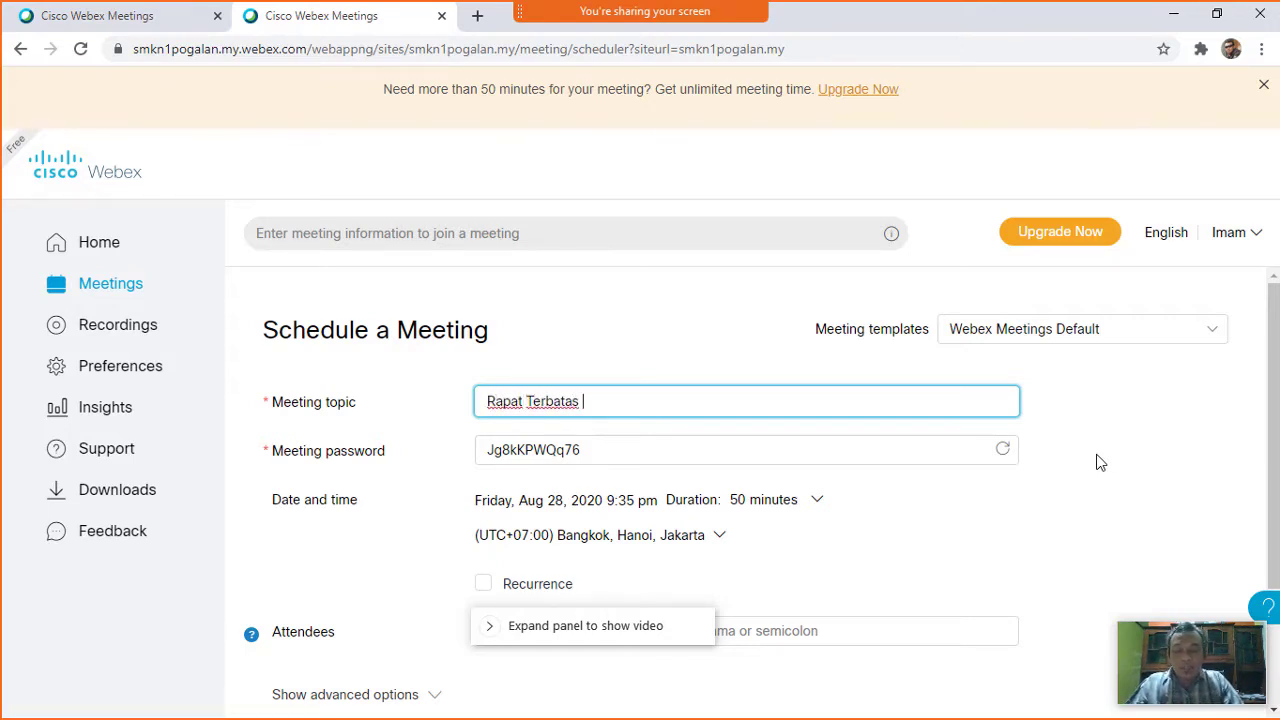
pyautogui.write(' MGMP T')
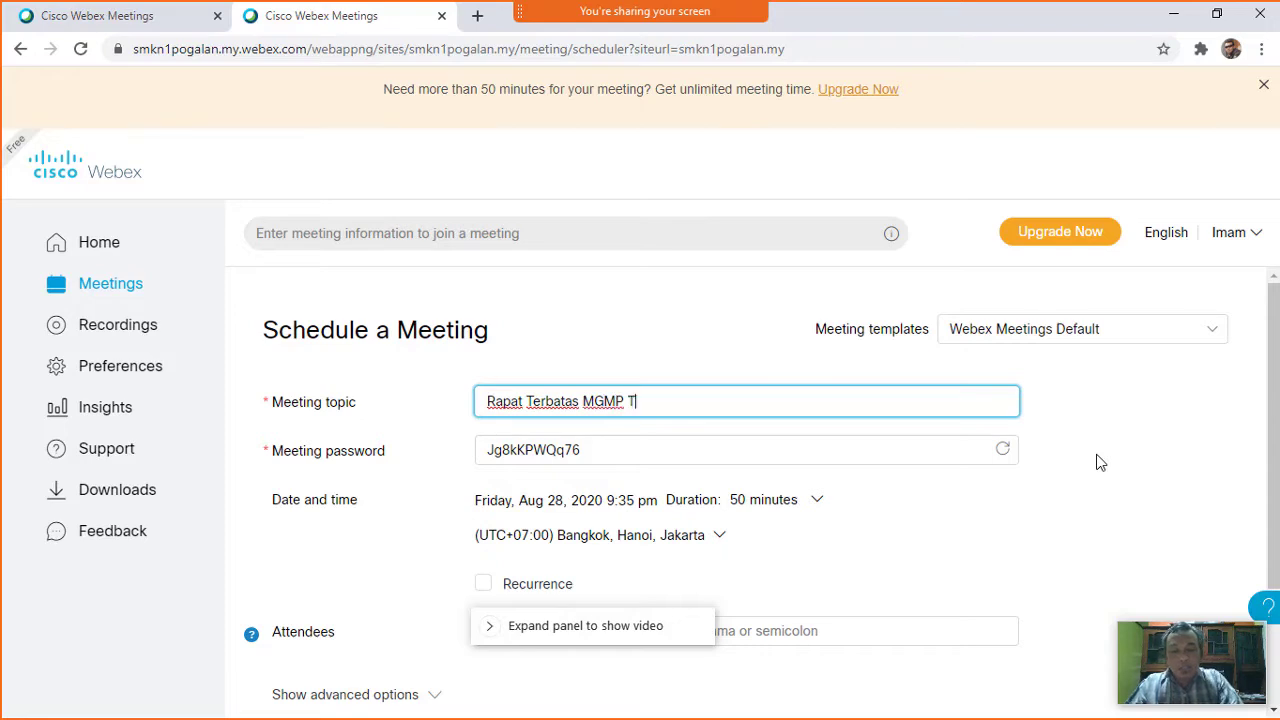
pyautogui.write('KJ SMKN ')
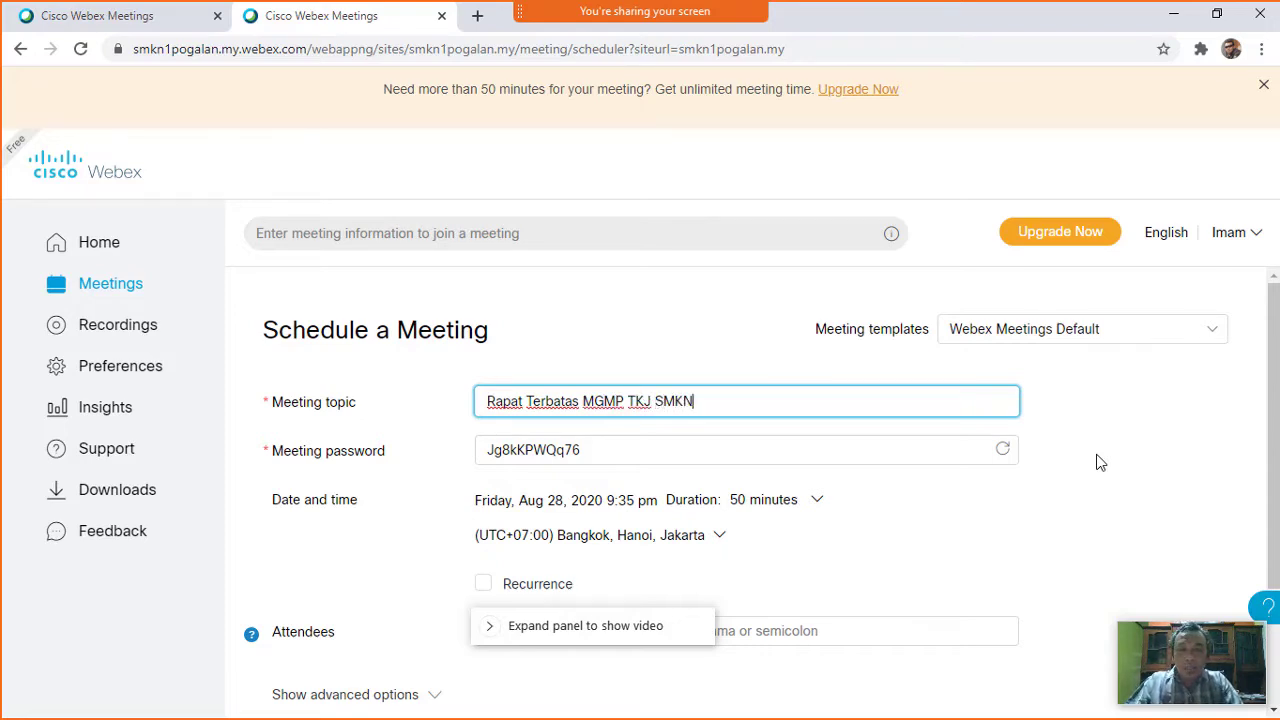
pyautogui.write('1 Pogalan')
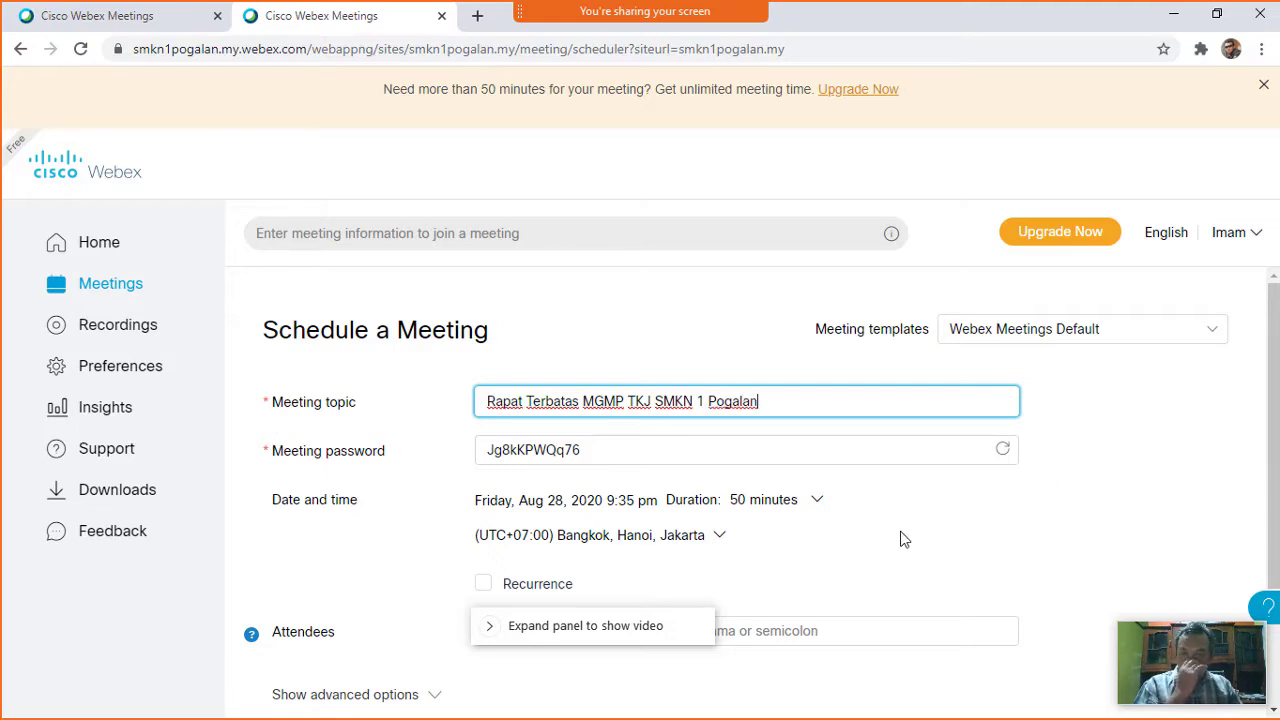
pyautogui.click(634, 452)
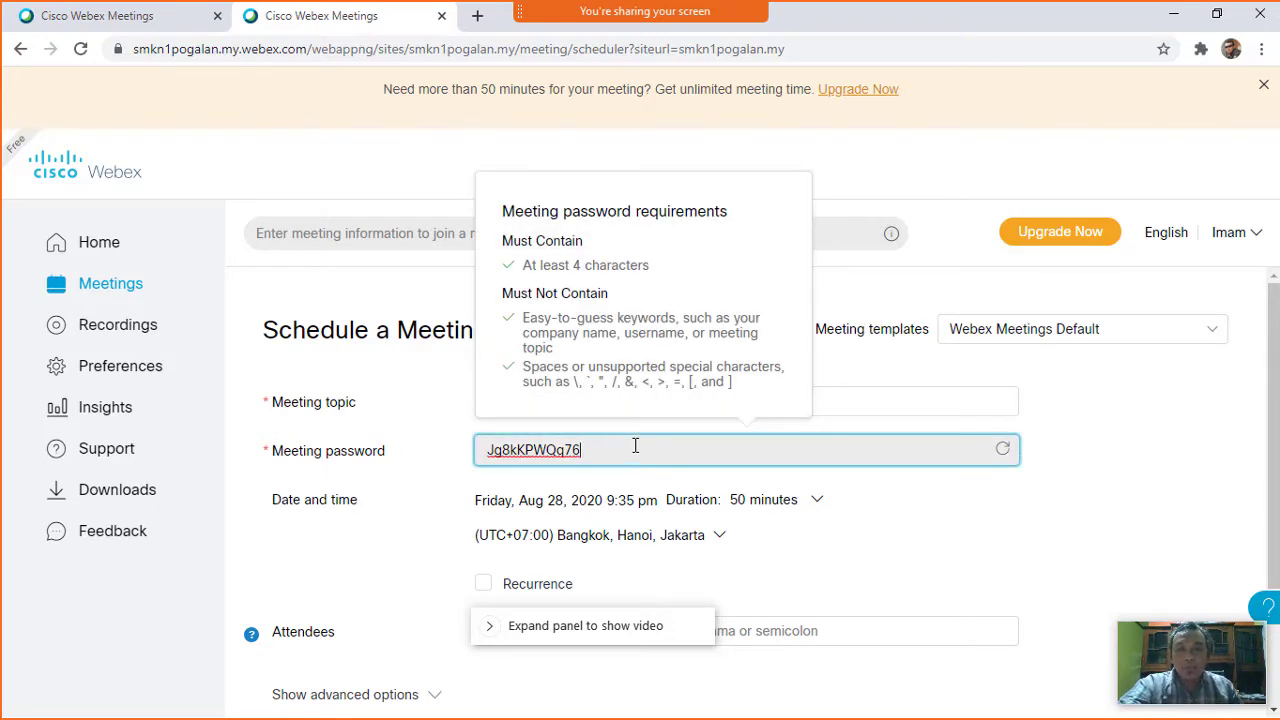
pyautogui.click(502, 474)
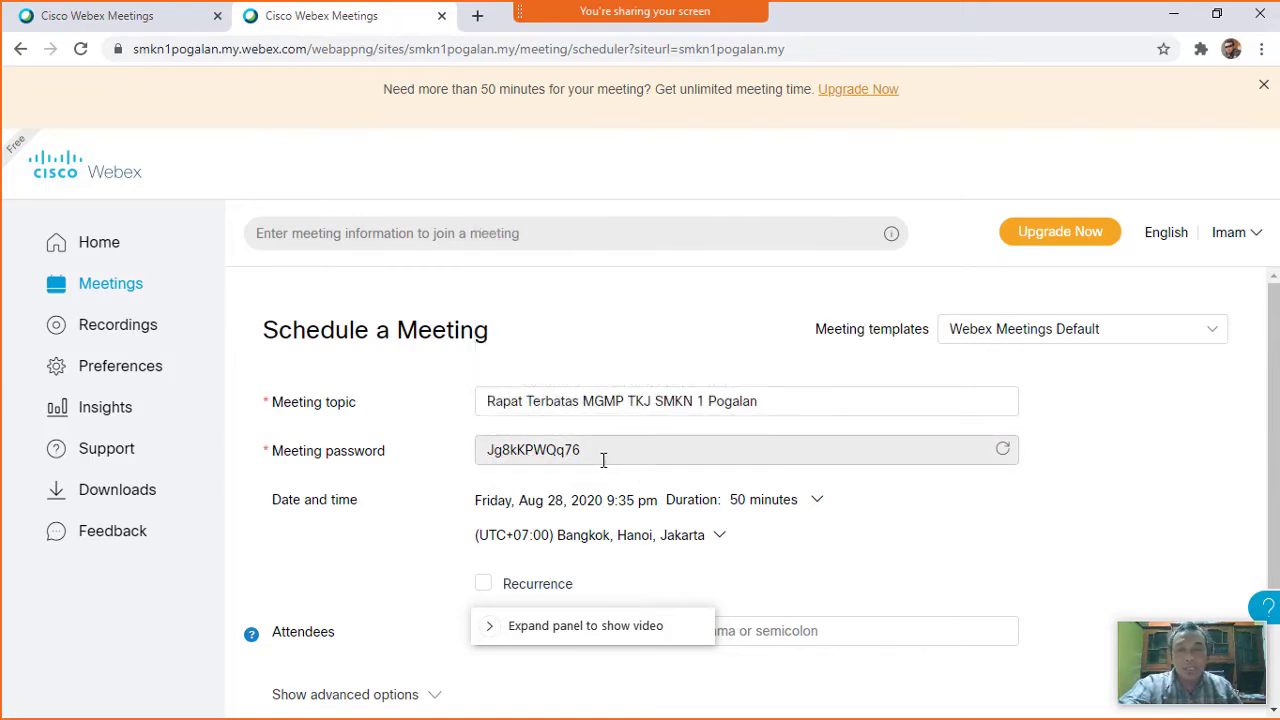
pyautogui.moveTo(603, 460); pyautogui.dragTo(476, 463)
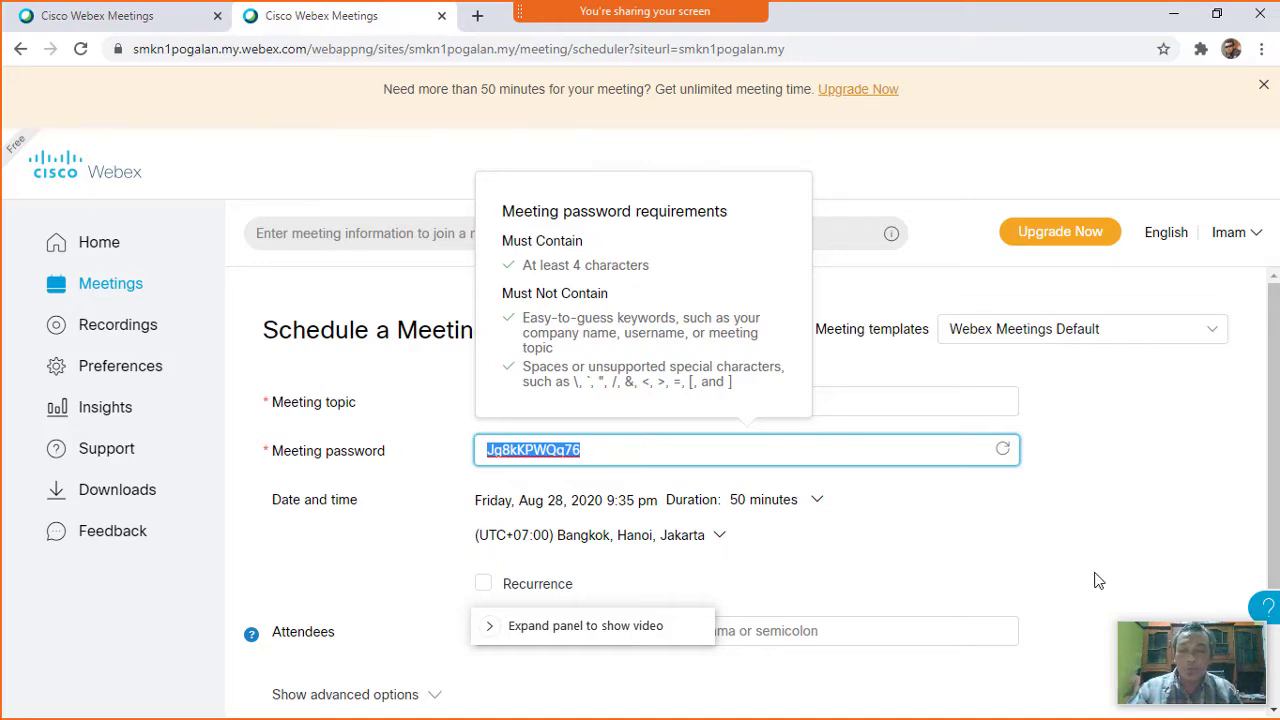
# Type a new four-digit password over the selected one and dismiss the requirements popup.
pyautogui.write('1234')
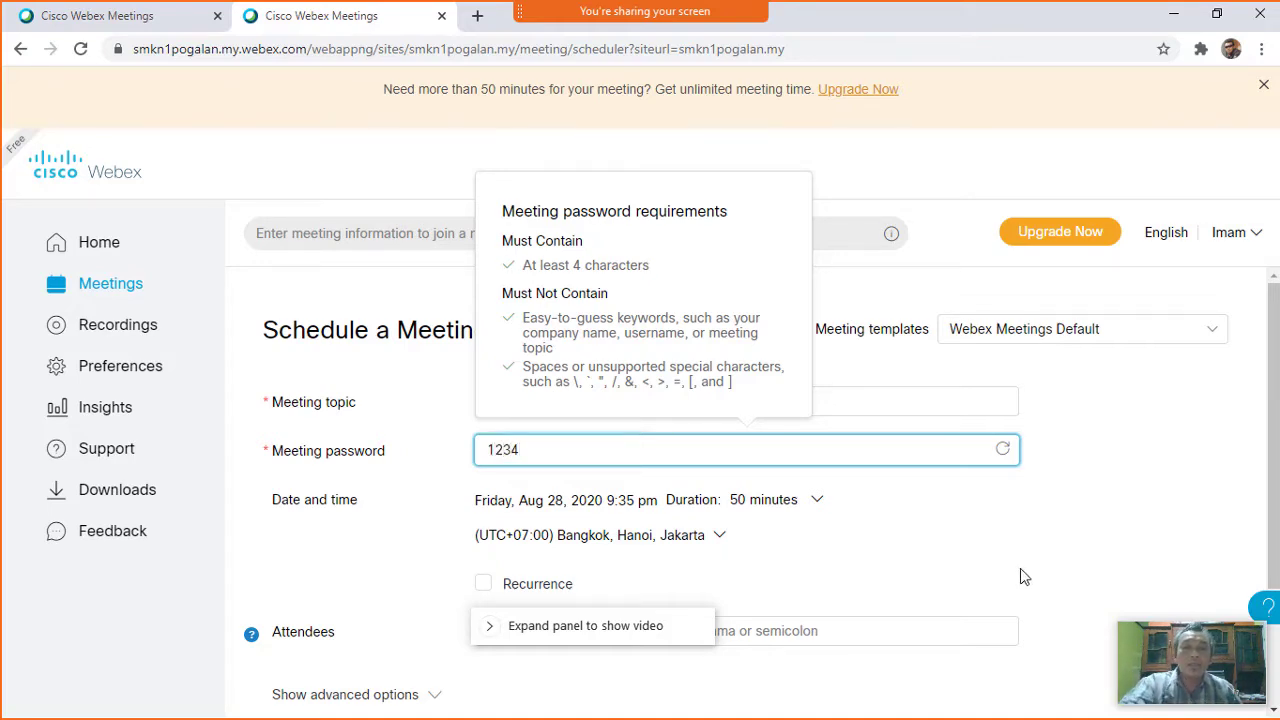
pyautogui.click(1035, 566)
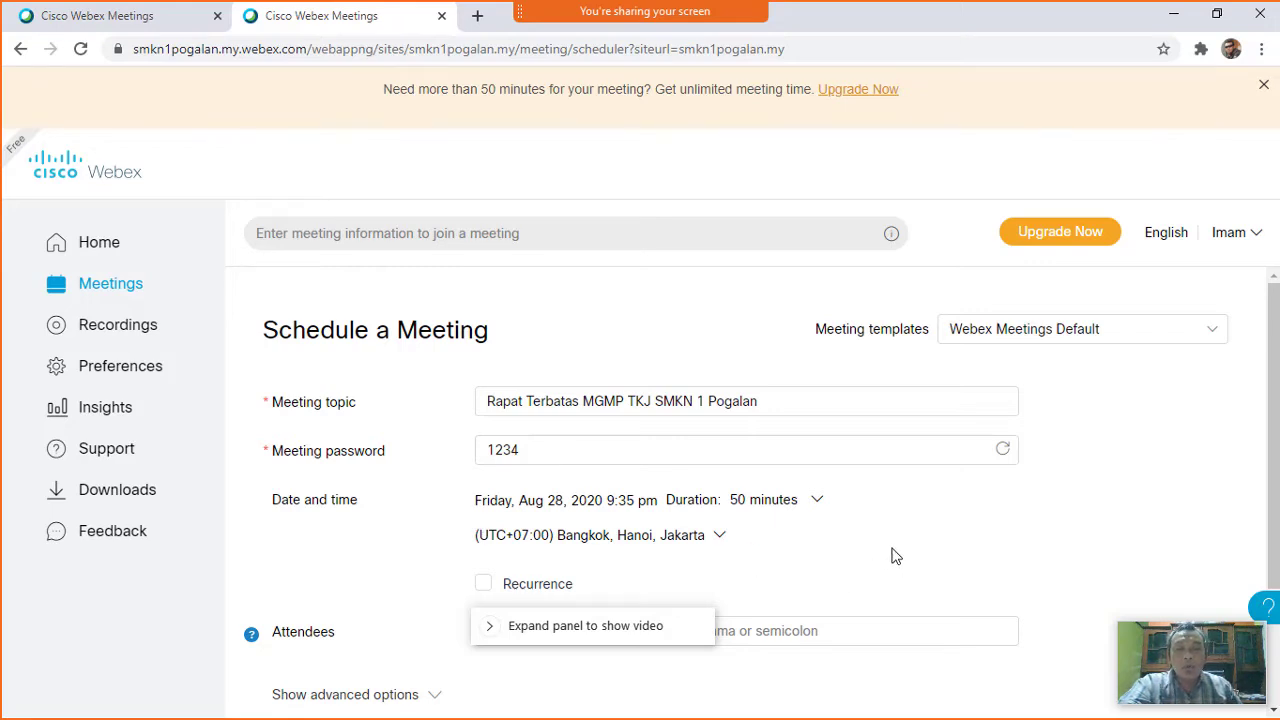
pyautogui.scroll(-1, 897, 556)
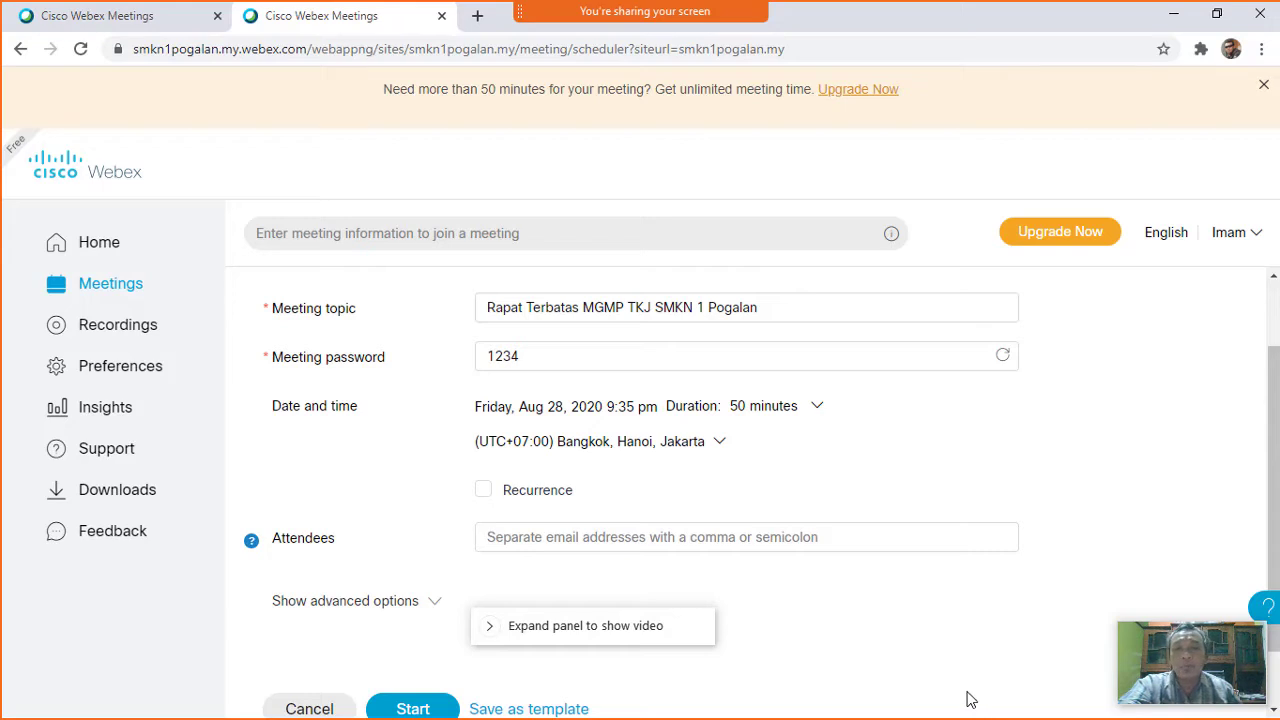
# Move the meeting date to Saturday, Aug 29, 2020 in the calendar.
pyautogui.click(533, 413)
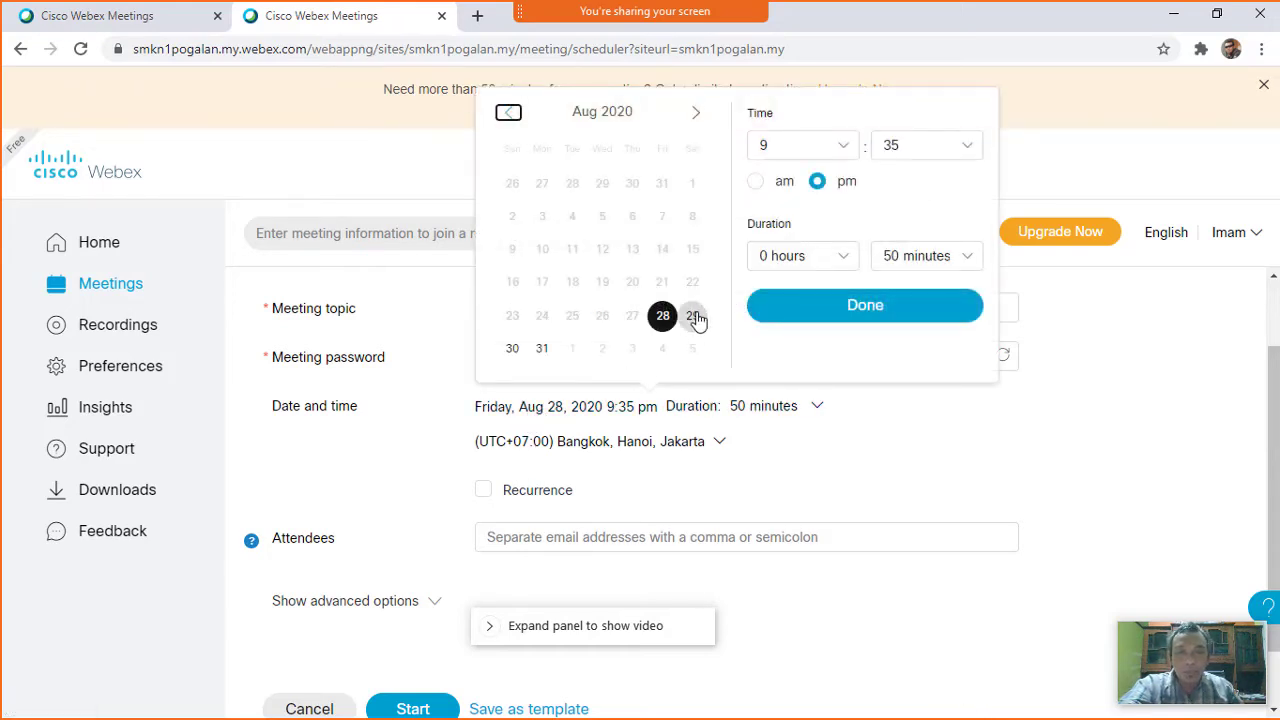
pyautogui.press('Tab')
pyautogui.click(693, 316)
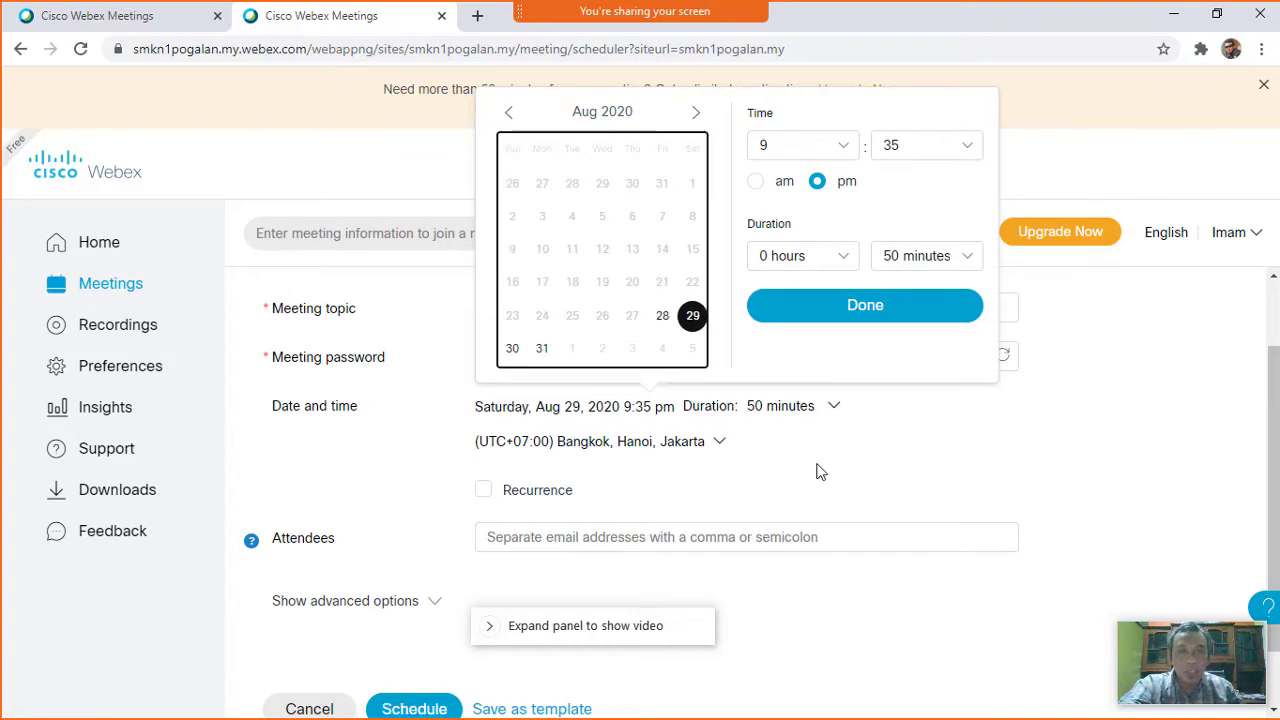
# Set the start time to 10:00 am and confirm the new date and time.
pyautogui.click(845, 150)
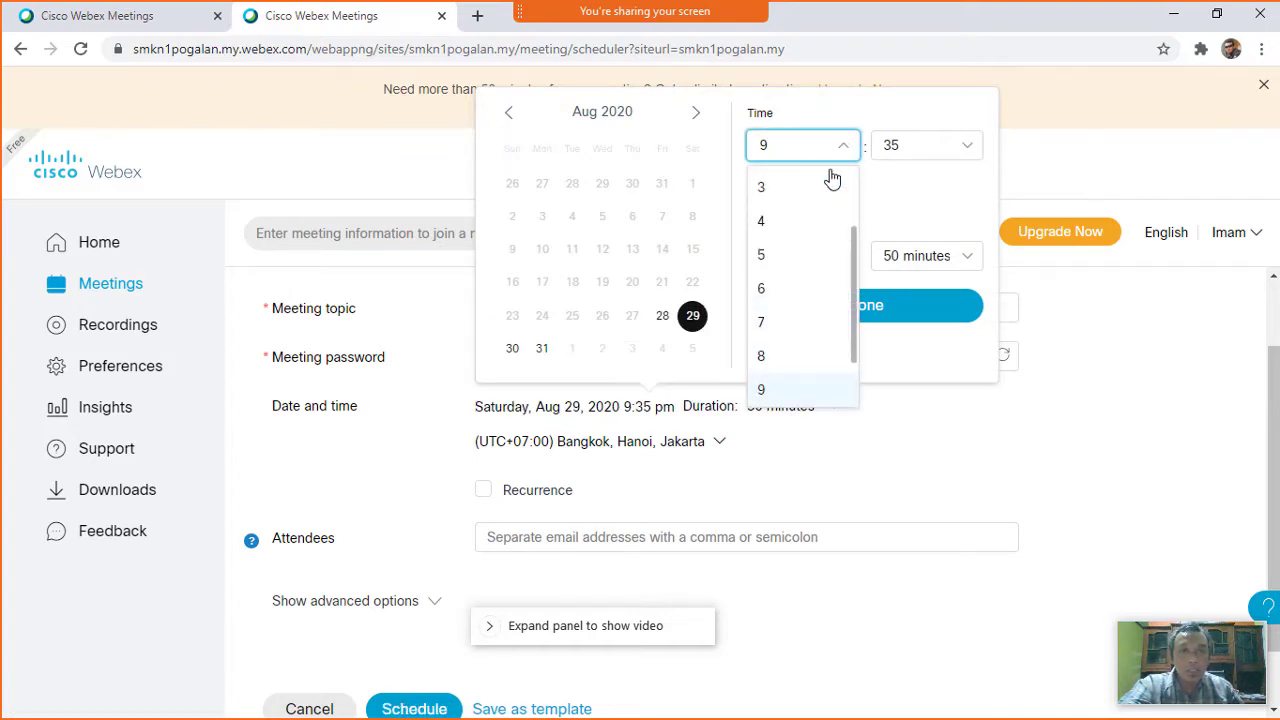
pyautogui.moveTo(855, 290); pyautogui.dragTo(854, 329)
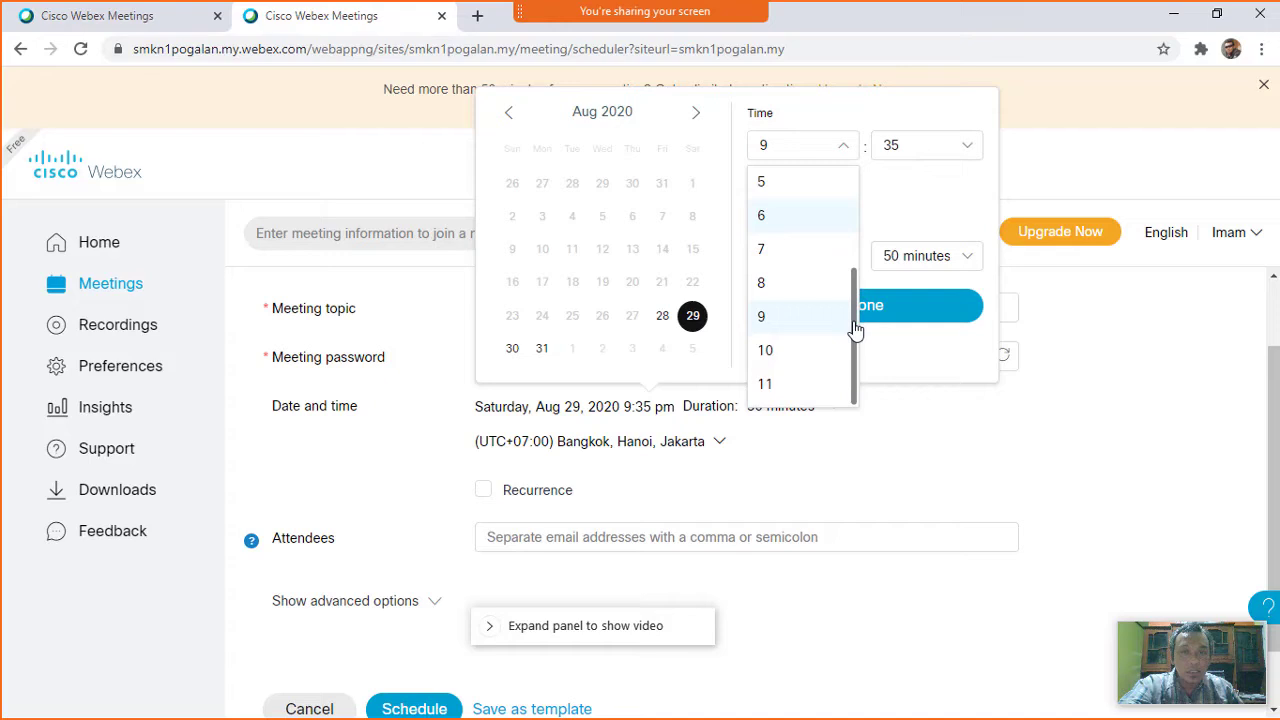
pyautogui.click(797, 358)
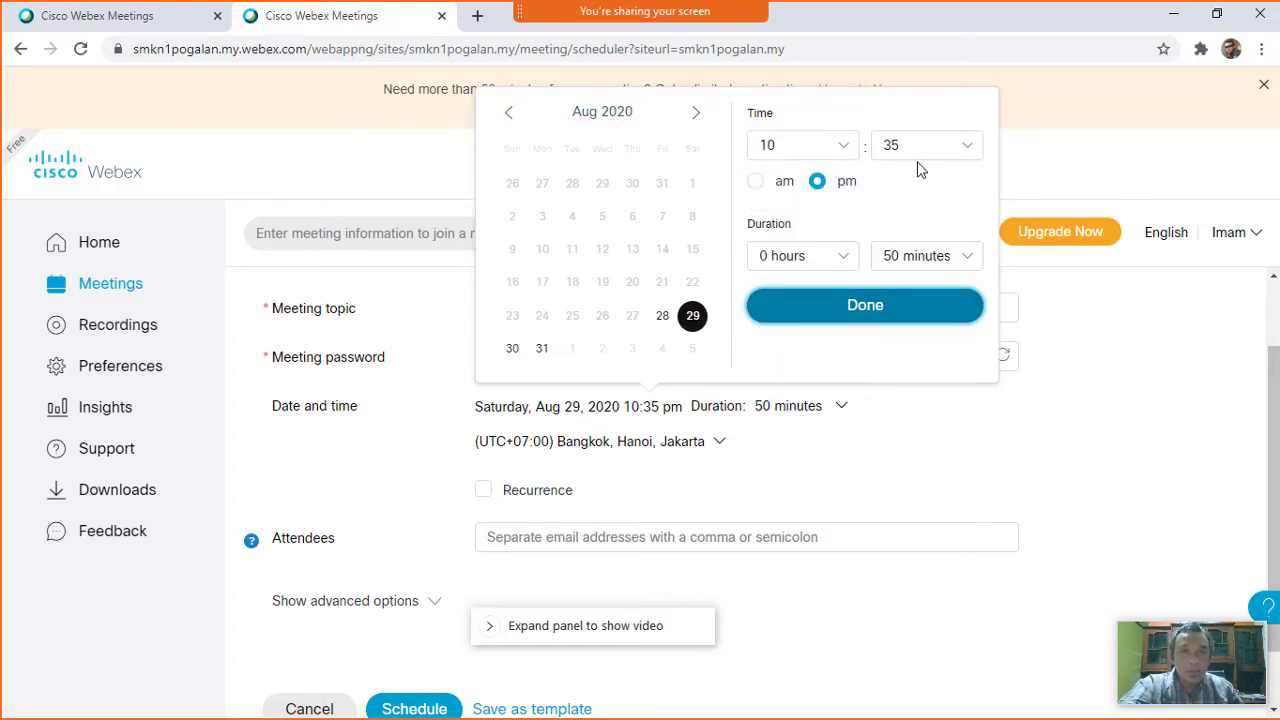
pyautogui.click(960, 146)
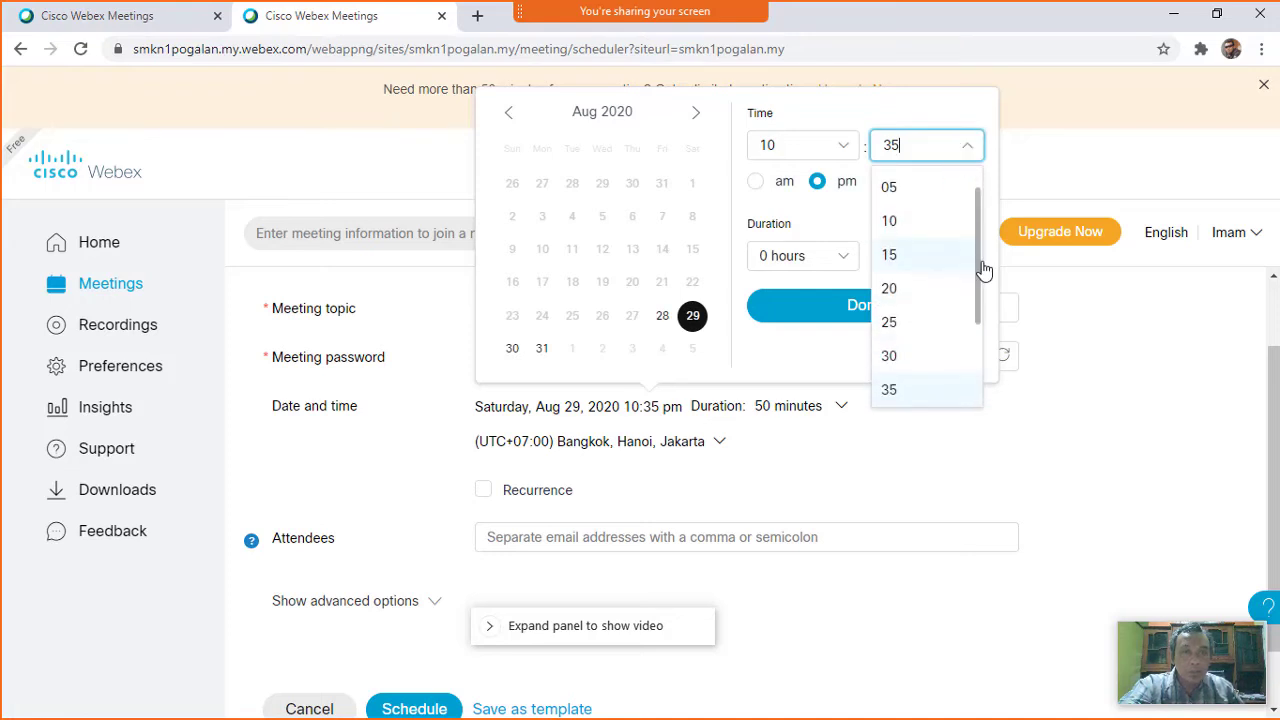
pyautogui.moveTo(980, 260); pyautogui.dragTo(980, 195)
pyautogui.click(897, 189)
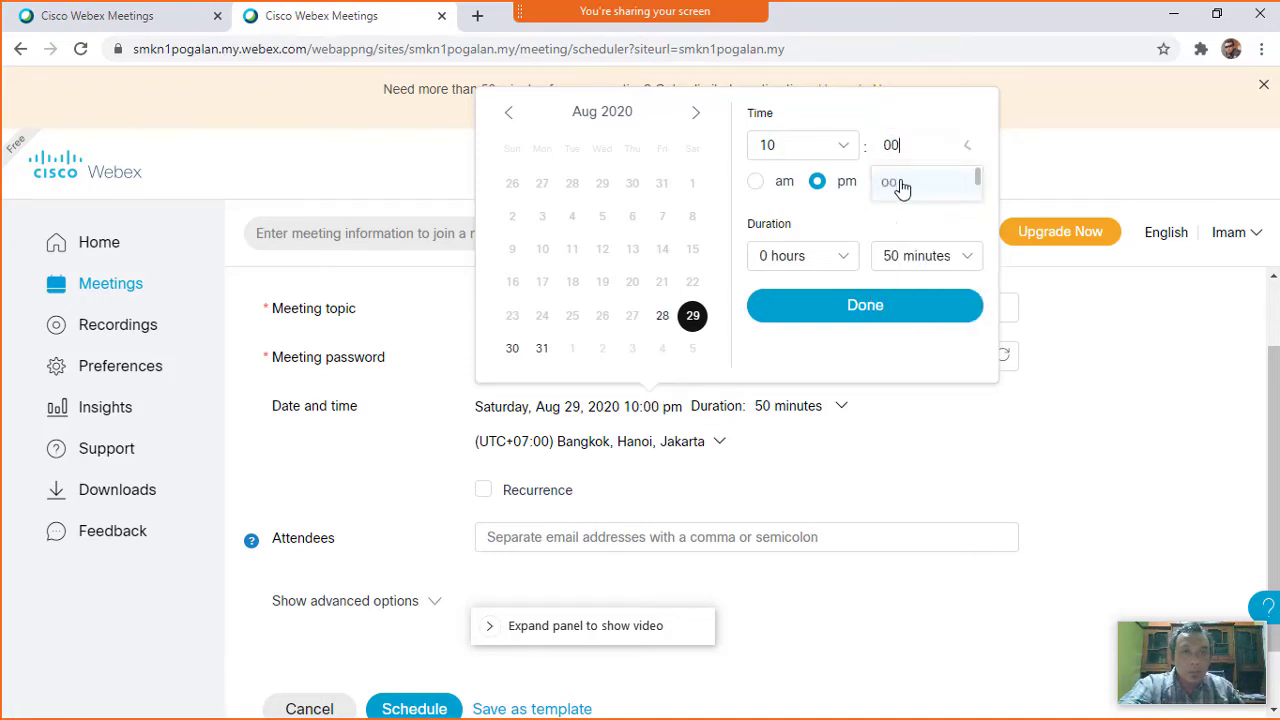
pyautogui.click(758, 183)
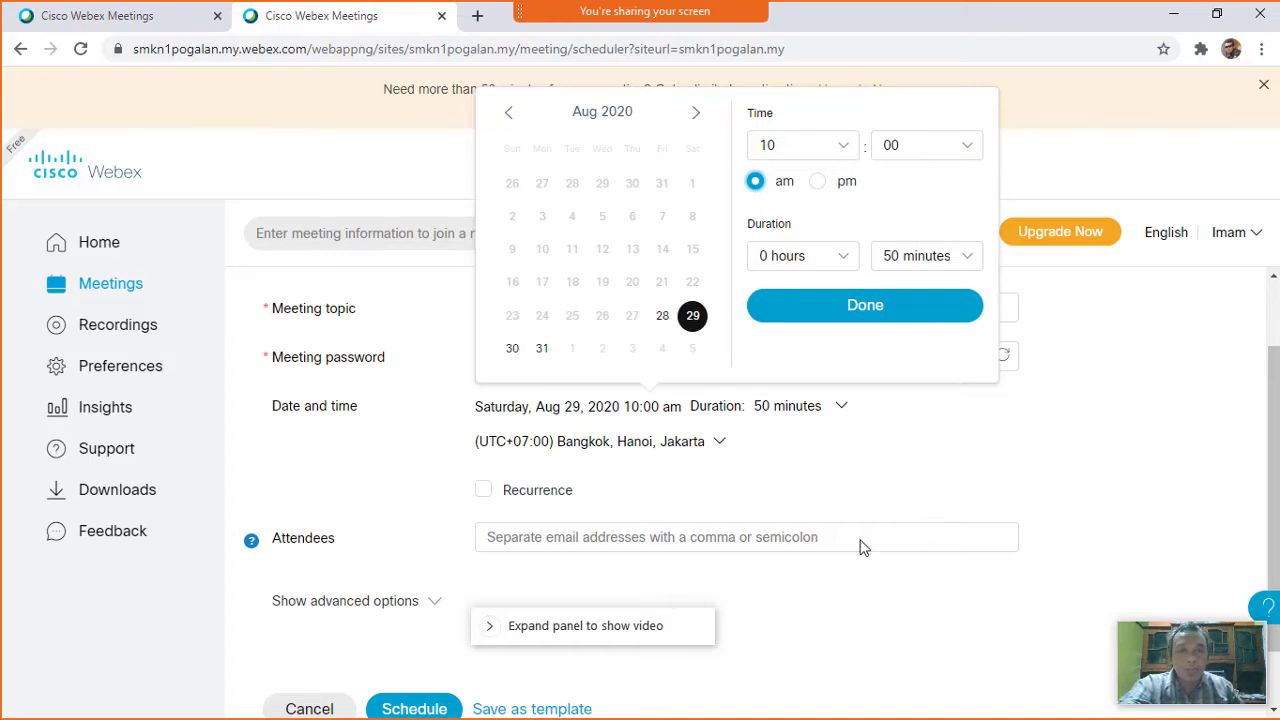
pyautogui.click(870, 312)
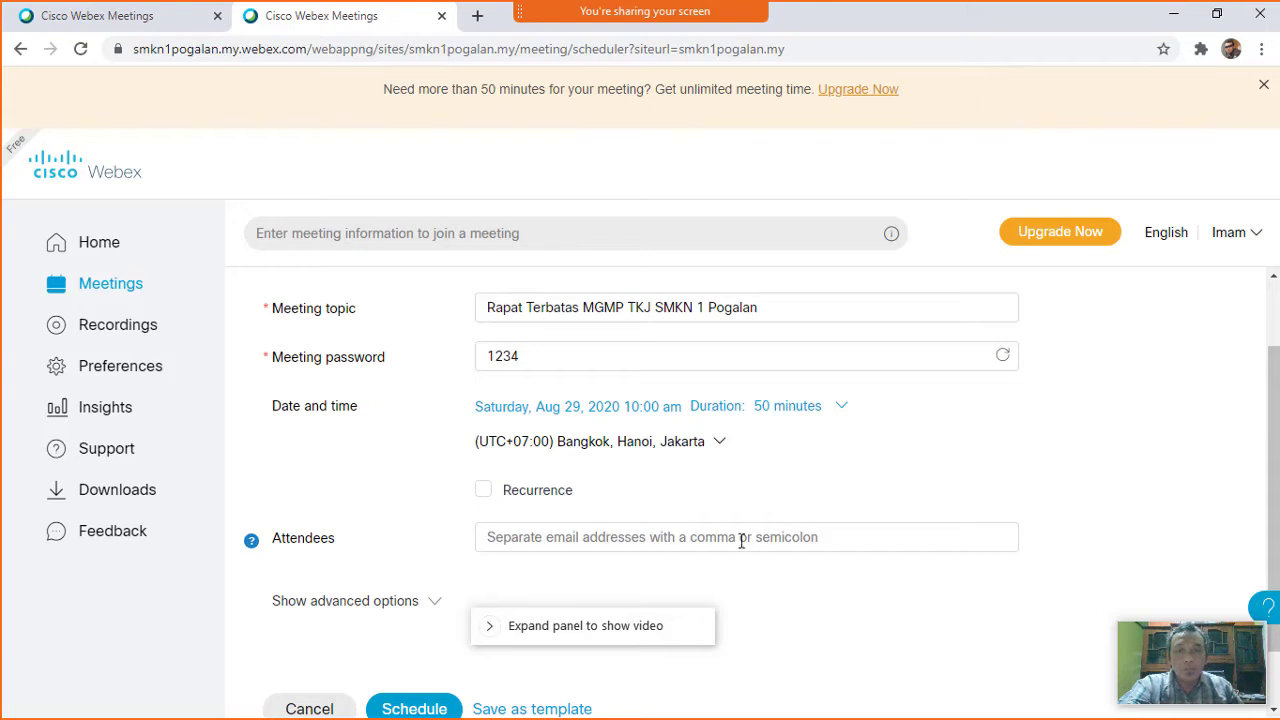
pyautogui.scroll(-1, 856, 478)
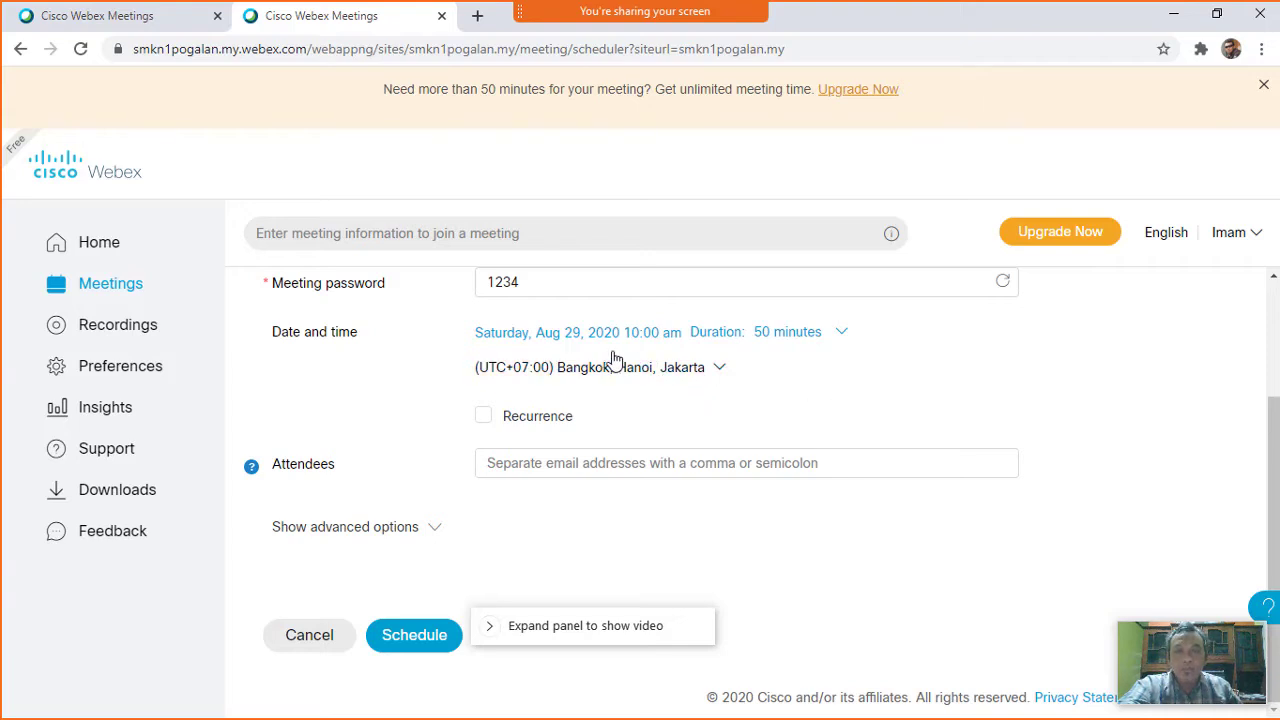
pyautogui.click(422, 645)
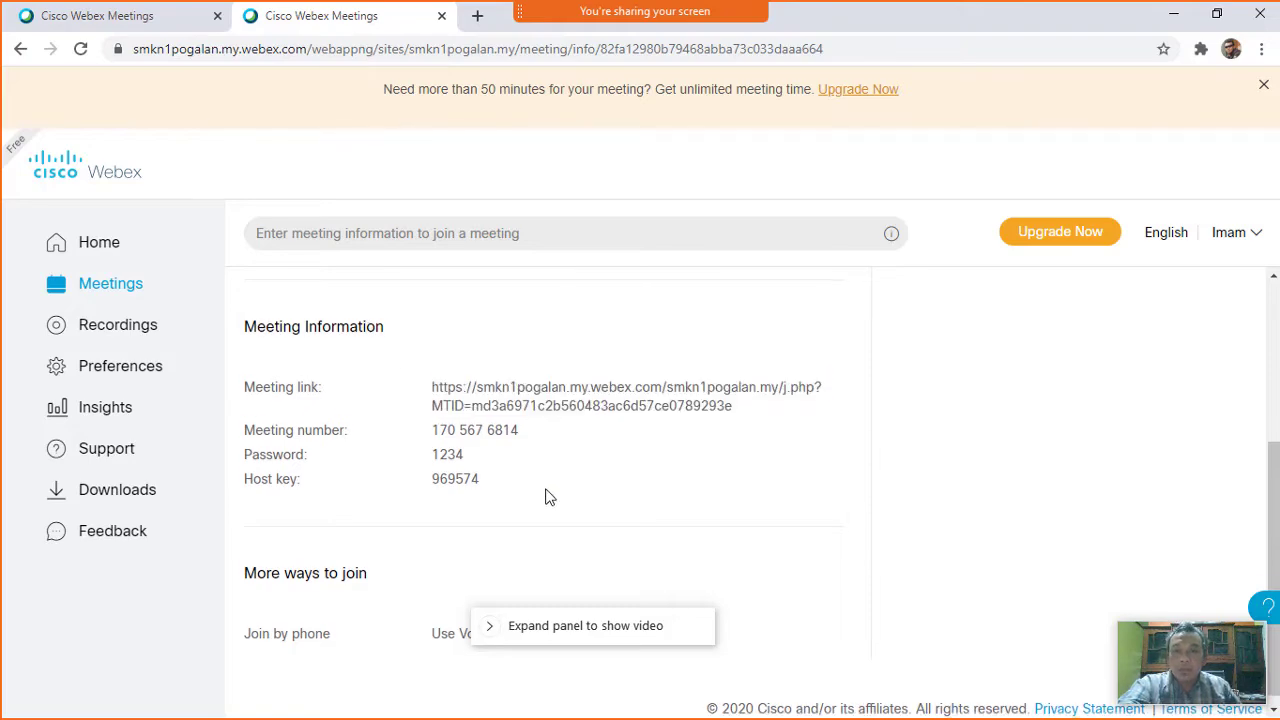
pyautogui.scroll(-1, 548, 494)
pyautogui.scroll(3, 548, 494)
pyautogui.scroll(-1, 551, 482)
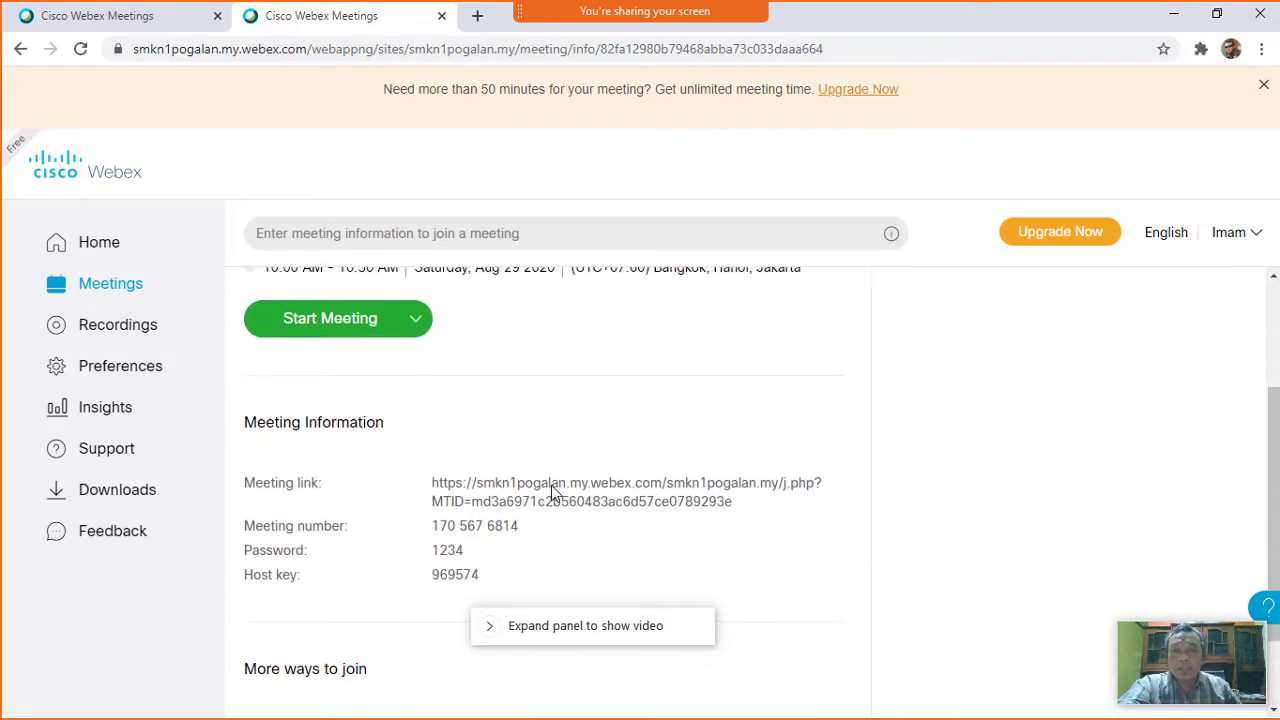
pyautogui.scroll(2, 551, 484)
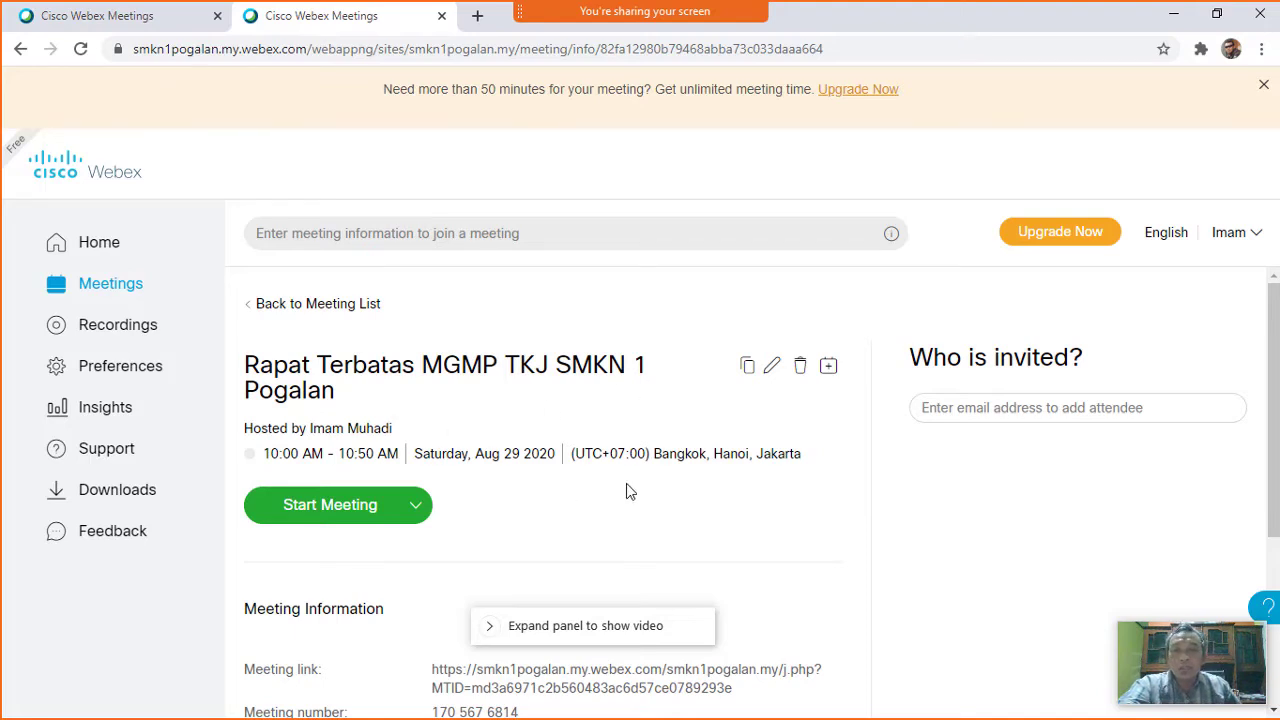
pyautogui.scroll(-1, 560, 478)
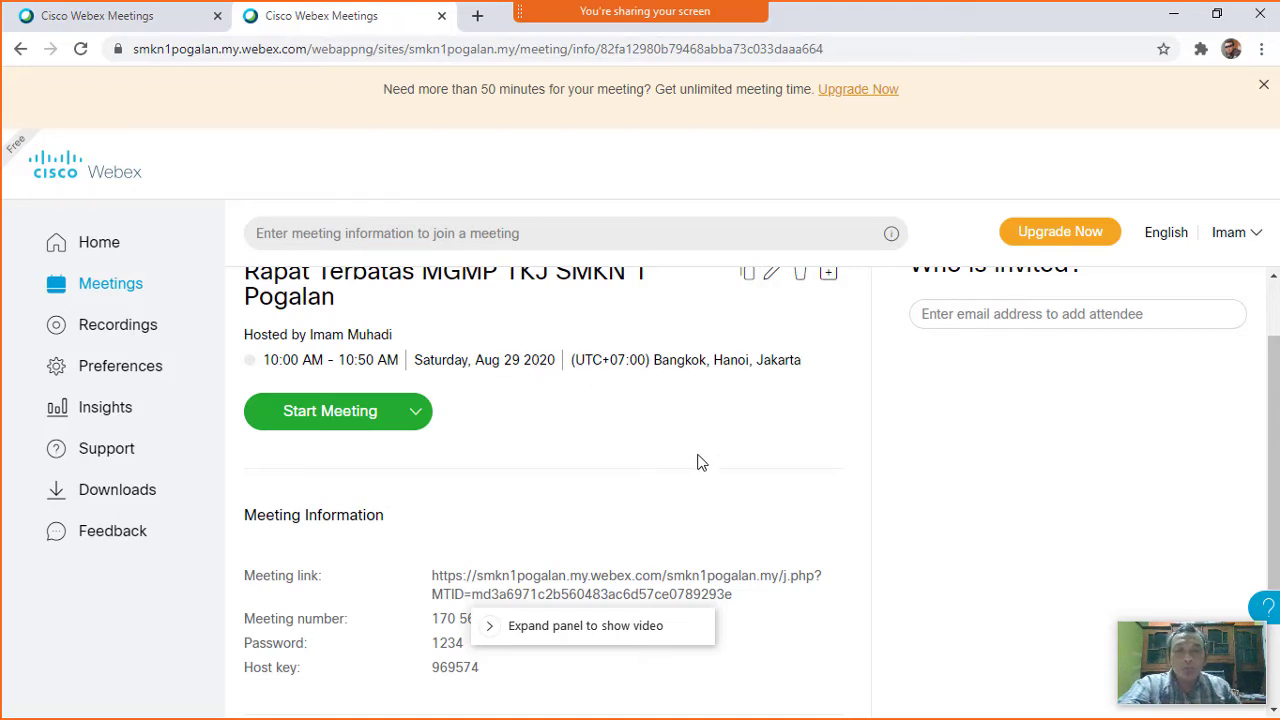
pyautogui.scroll(-3, 688, 454)
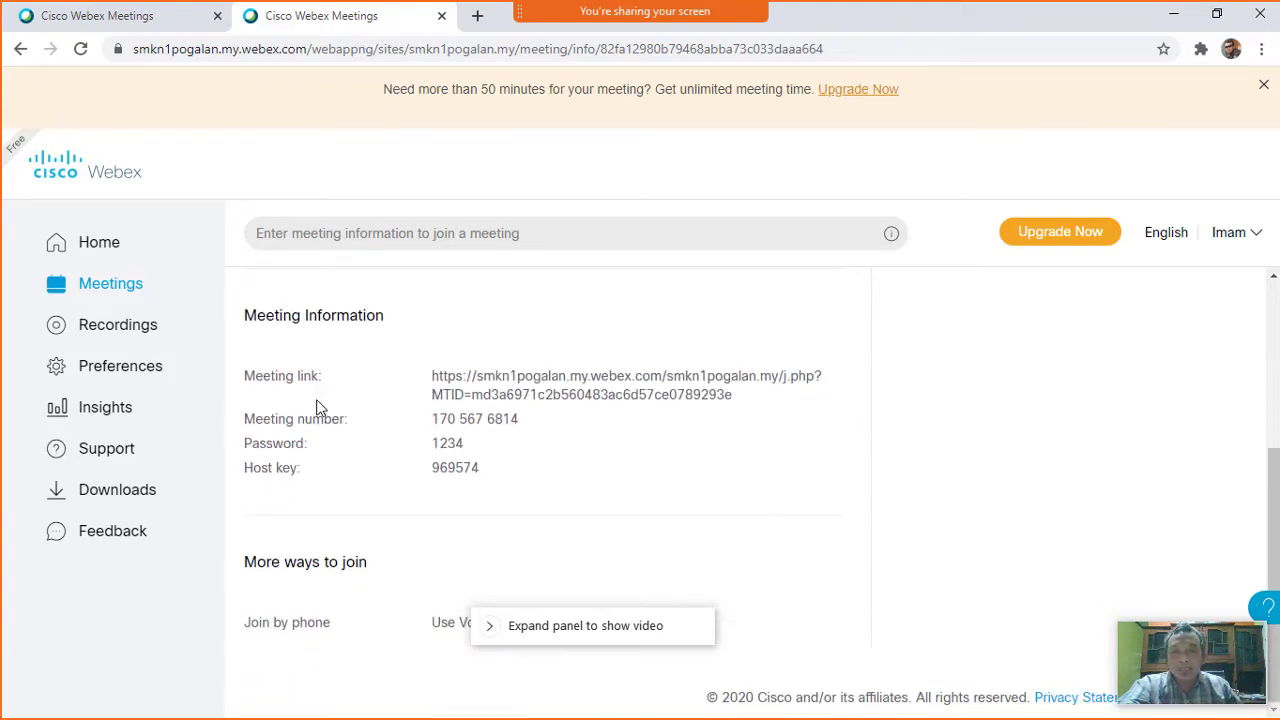
pyautogui.tripleClick(440, 378)
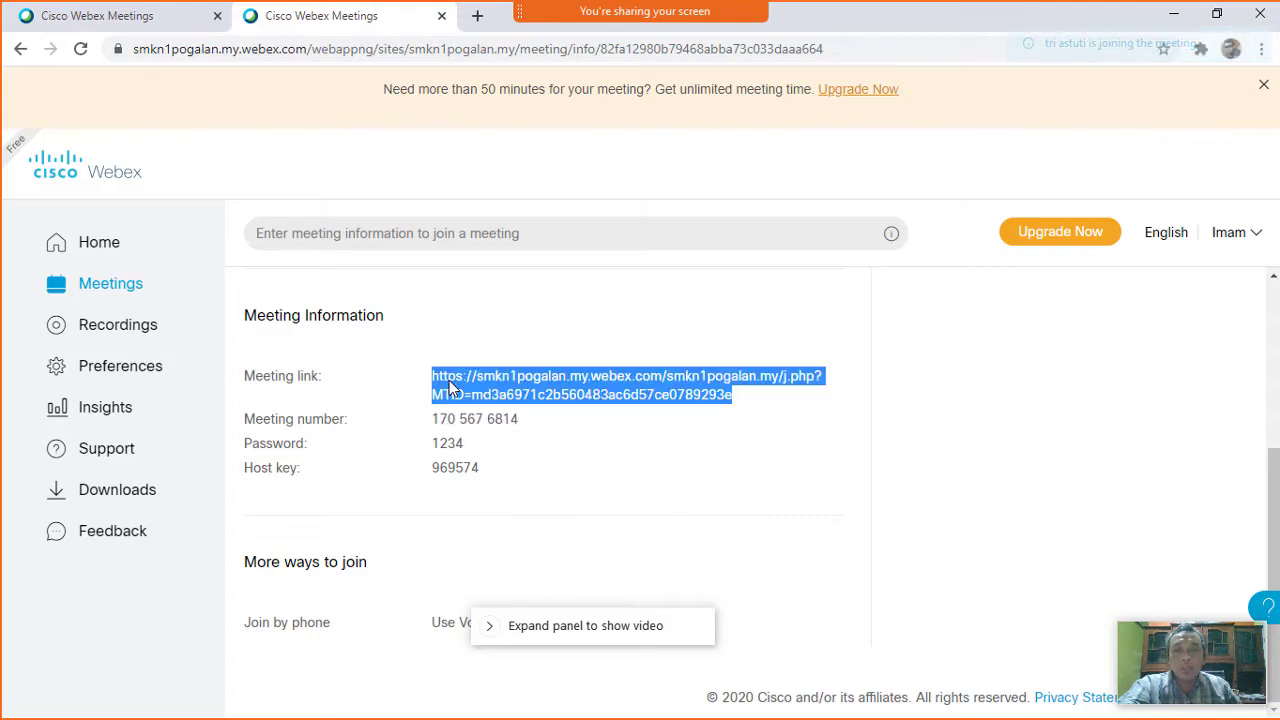
pyautogui.click(715, 472)
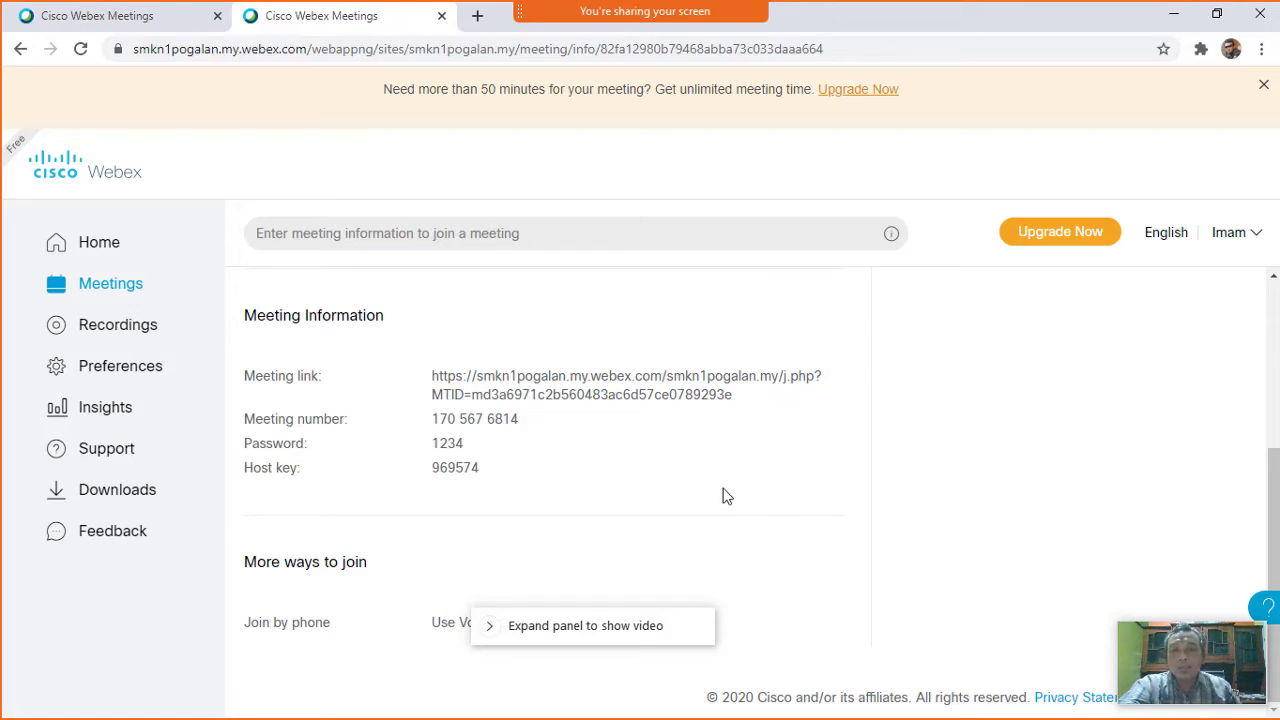
pyautogui.click(626, 400)
pyautogui.click(686, 418)
pyautogui.click(784, 433)
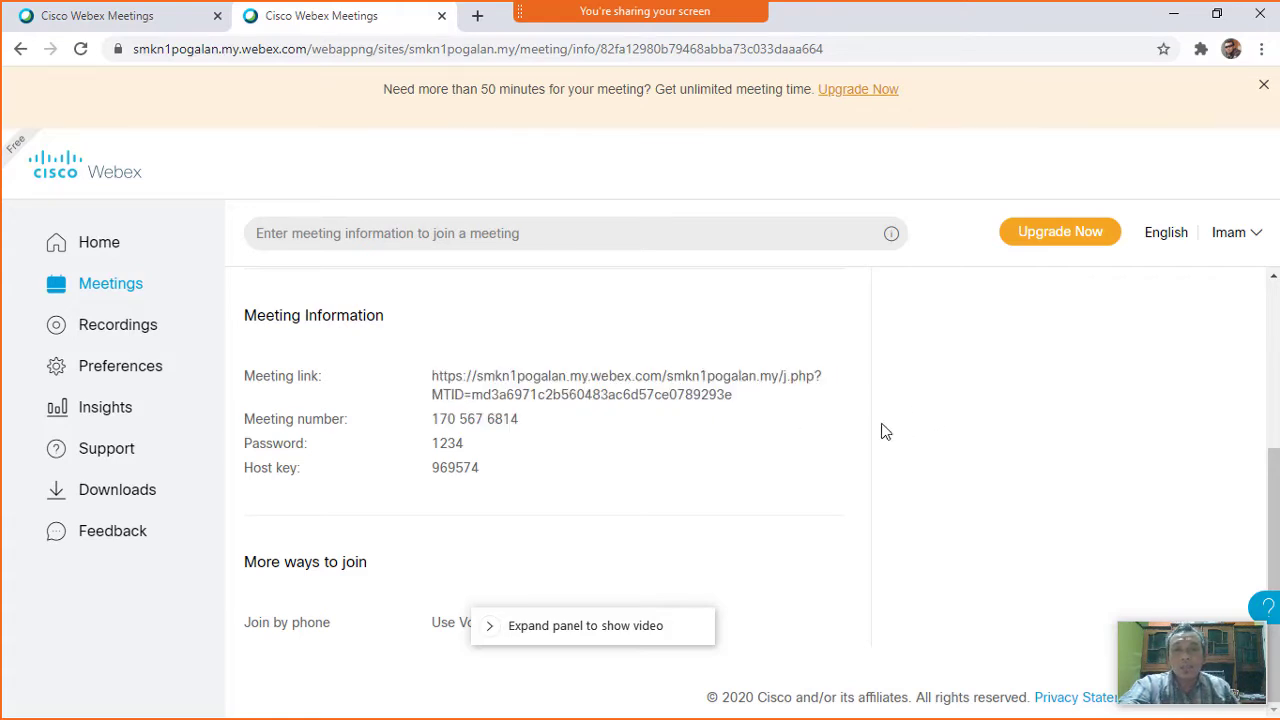
pyautogui.tripleClick(594, 400)
pyautogui.click(820, 454)
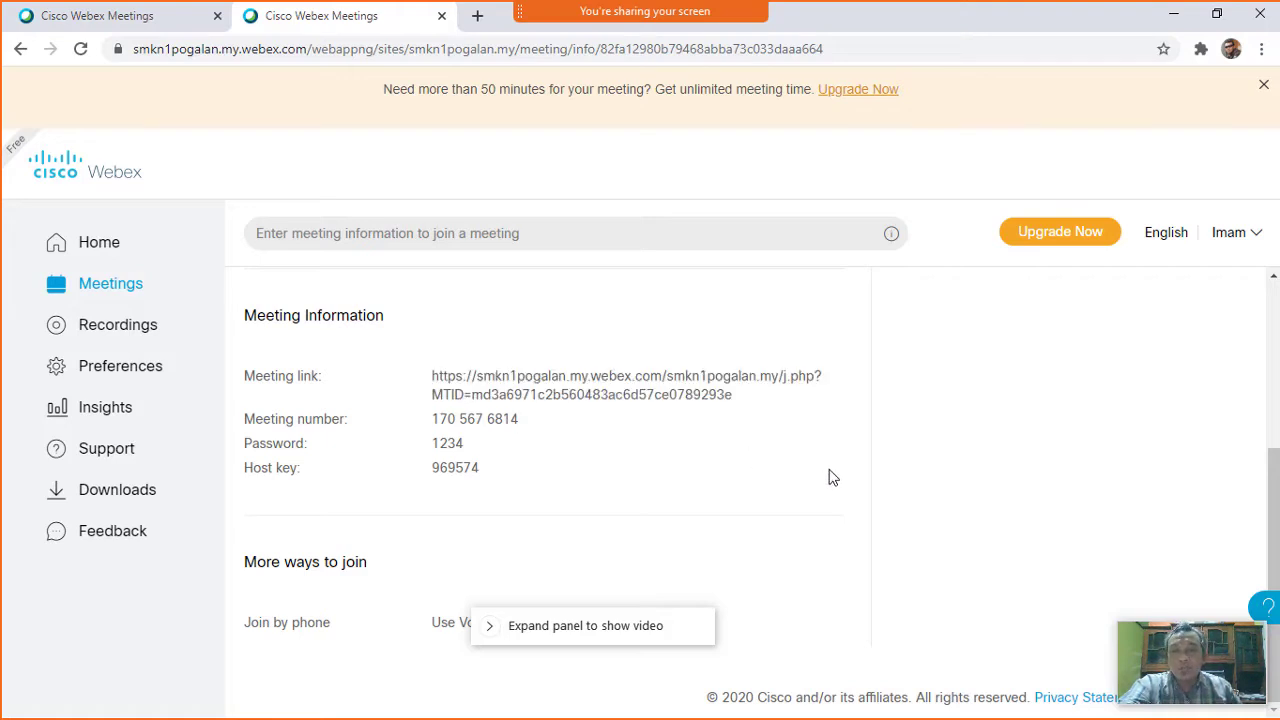
pyautogui.tripleClick(705, 400)
pyautogui.tripleClick(769, 424)
pyautogui.tripleClick(667, 394)
pyautogui.click(903, 463)
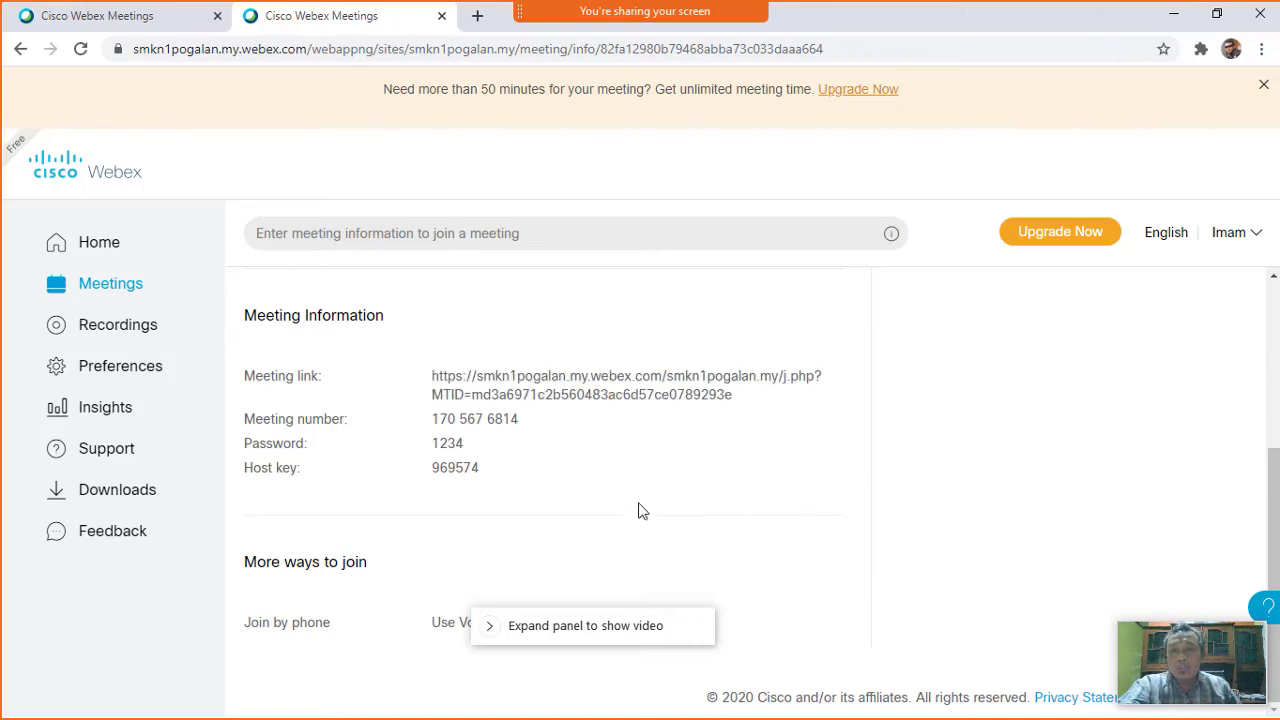
pyautogui.tripleClick(478, 426)
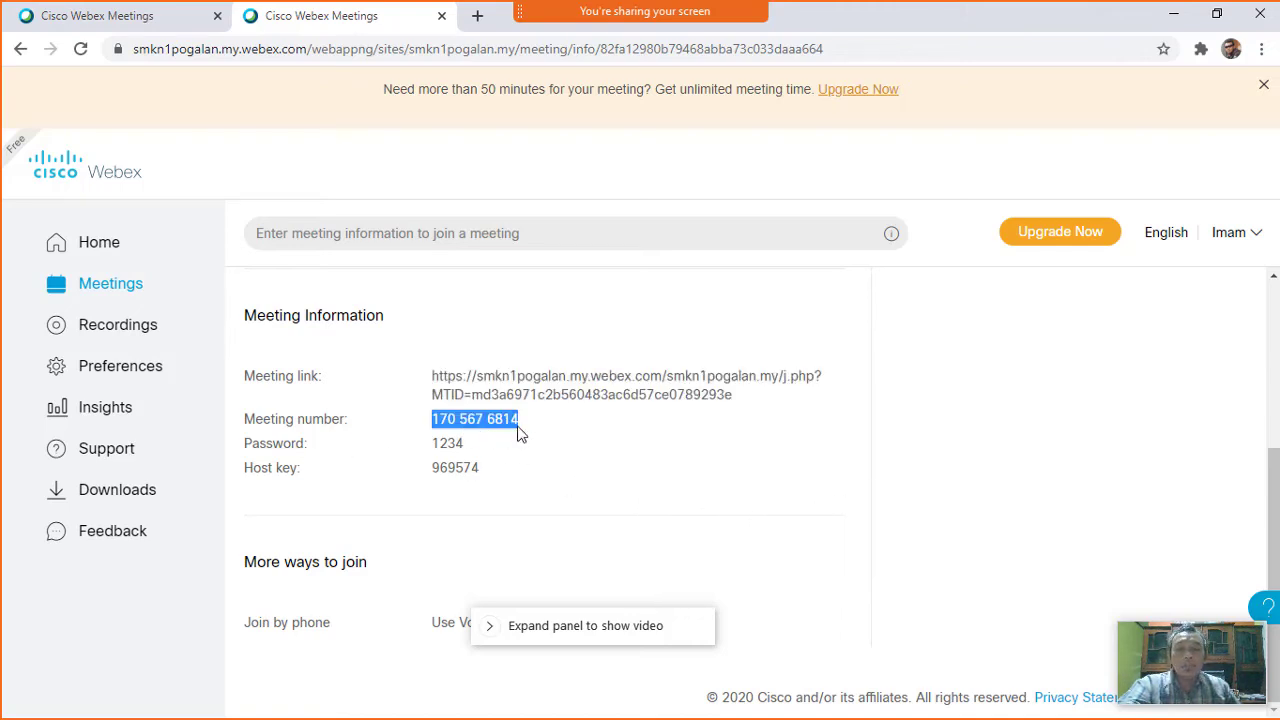
pyautogui.click(700, 488)
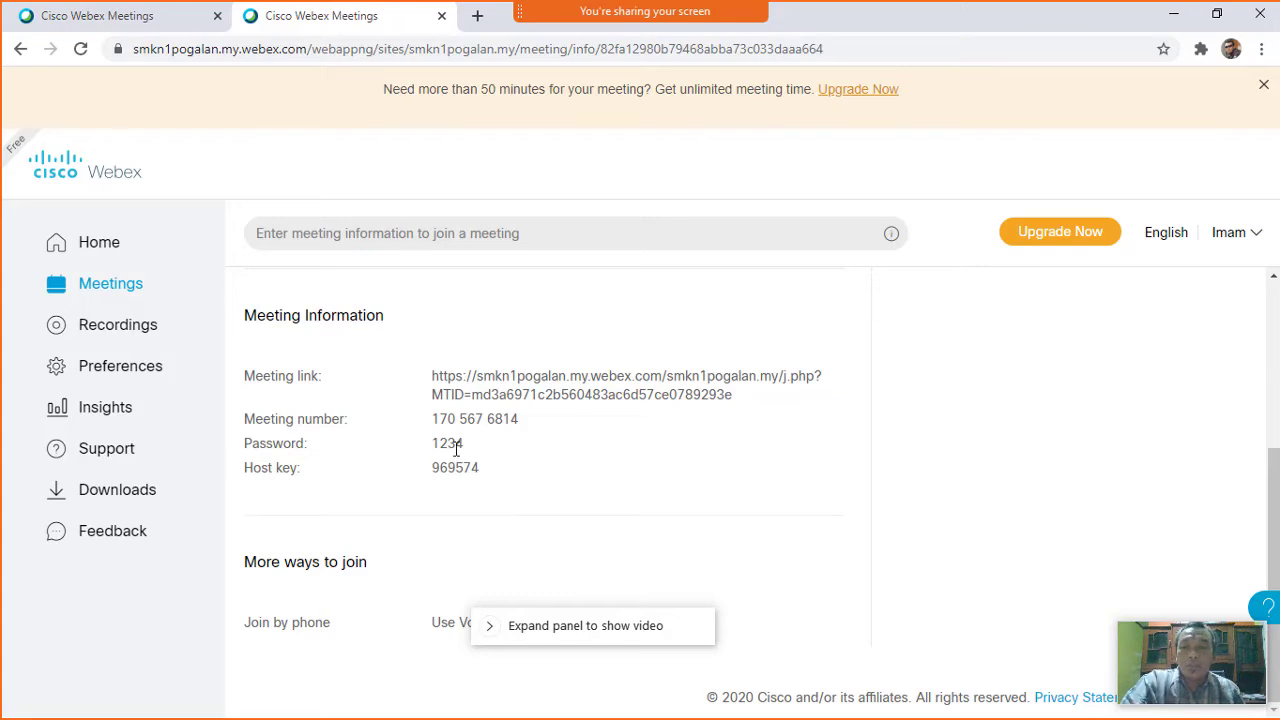
pyautogui.tripleClick(530, 430)
pyautogui.click(600, 452)
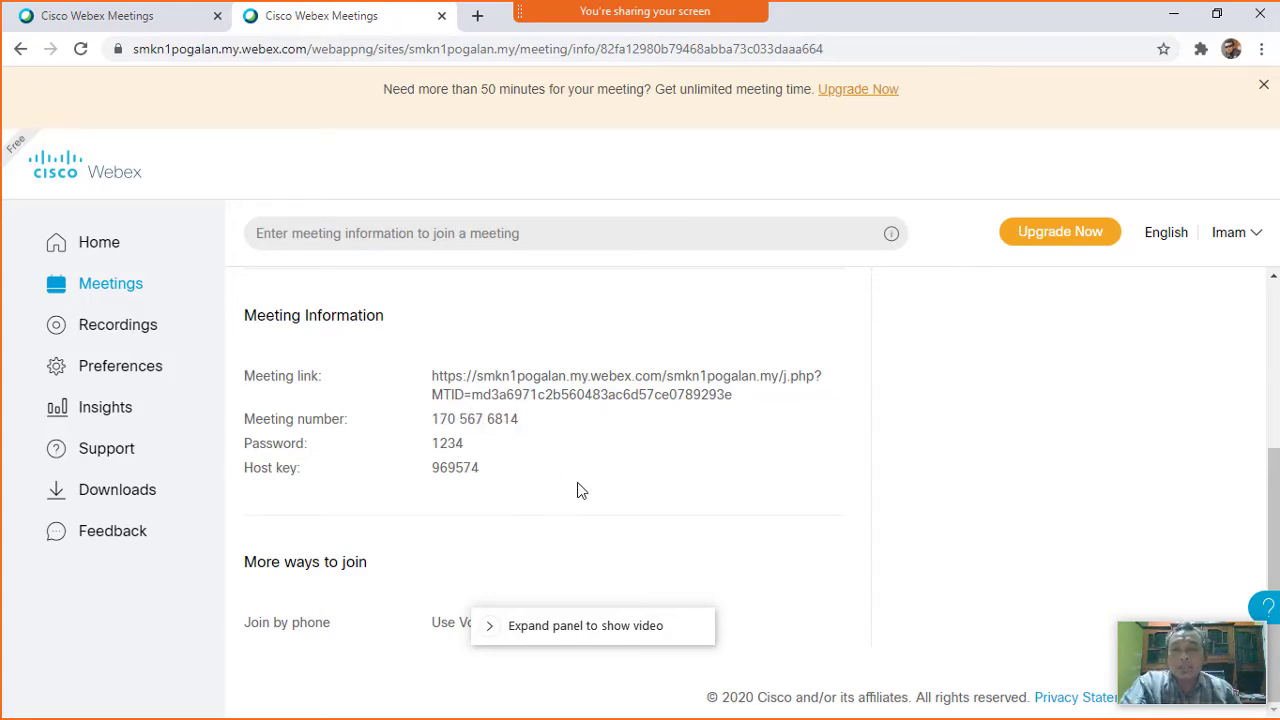
pyautogui.tripleClick(451, 431)
pyautogui.click(498, 450)
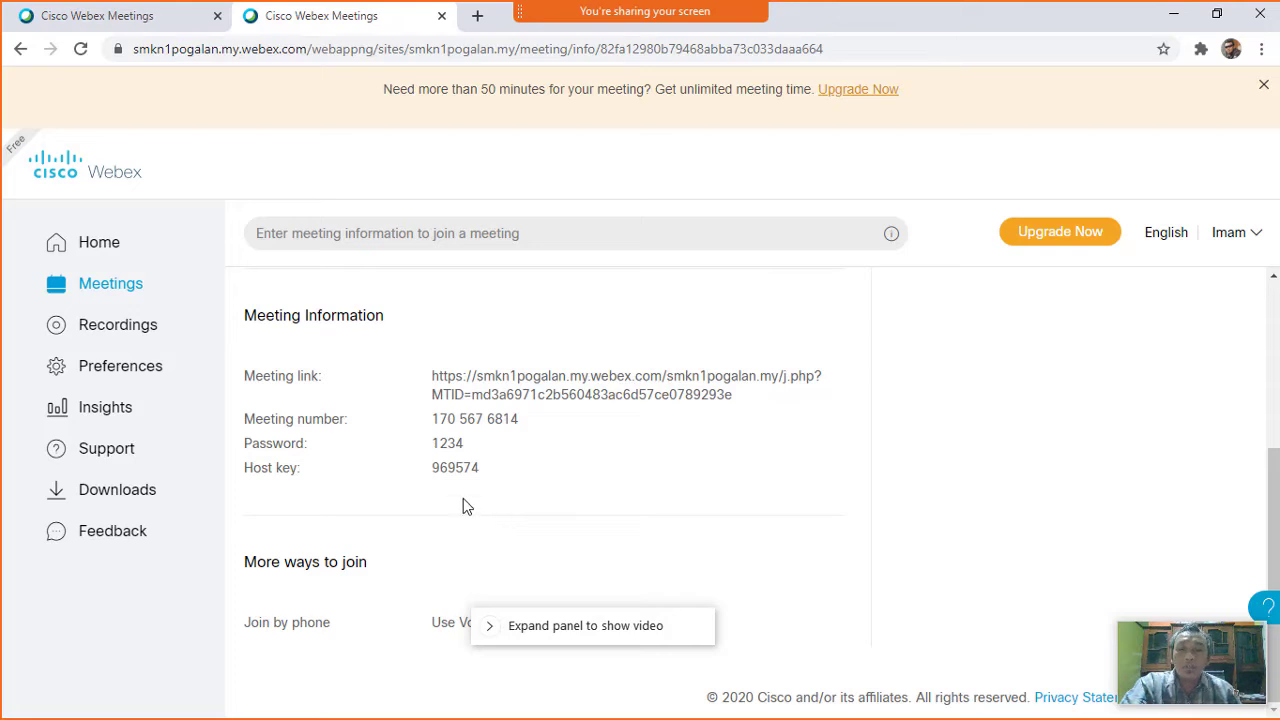
pyautogui.scroll(3, 526, 484)
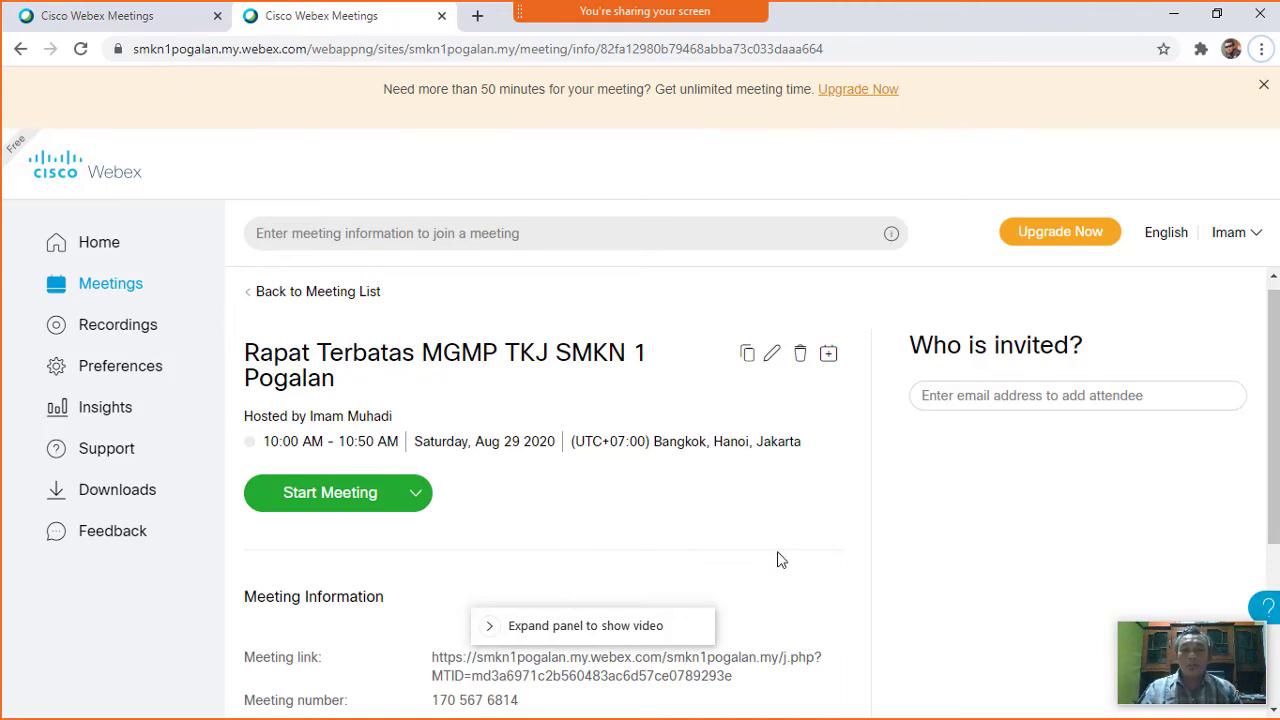
# Switch to the Sistem Komputer folder window and stop the current screen share.
pyautogui.tripleClick(449, 702)
pyautogui.hotkey('alt', 'Tab')
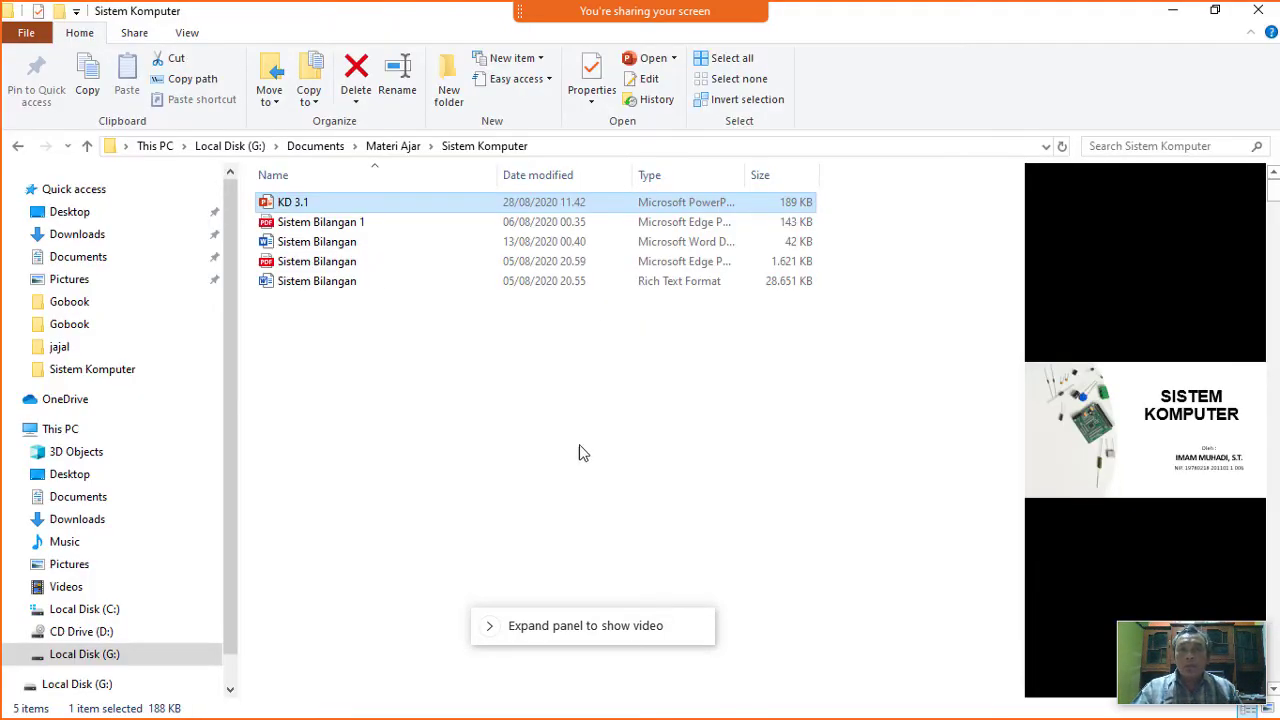
pyautogui.moveTo(540, 12)
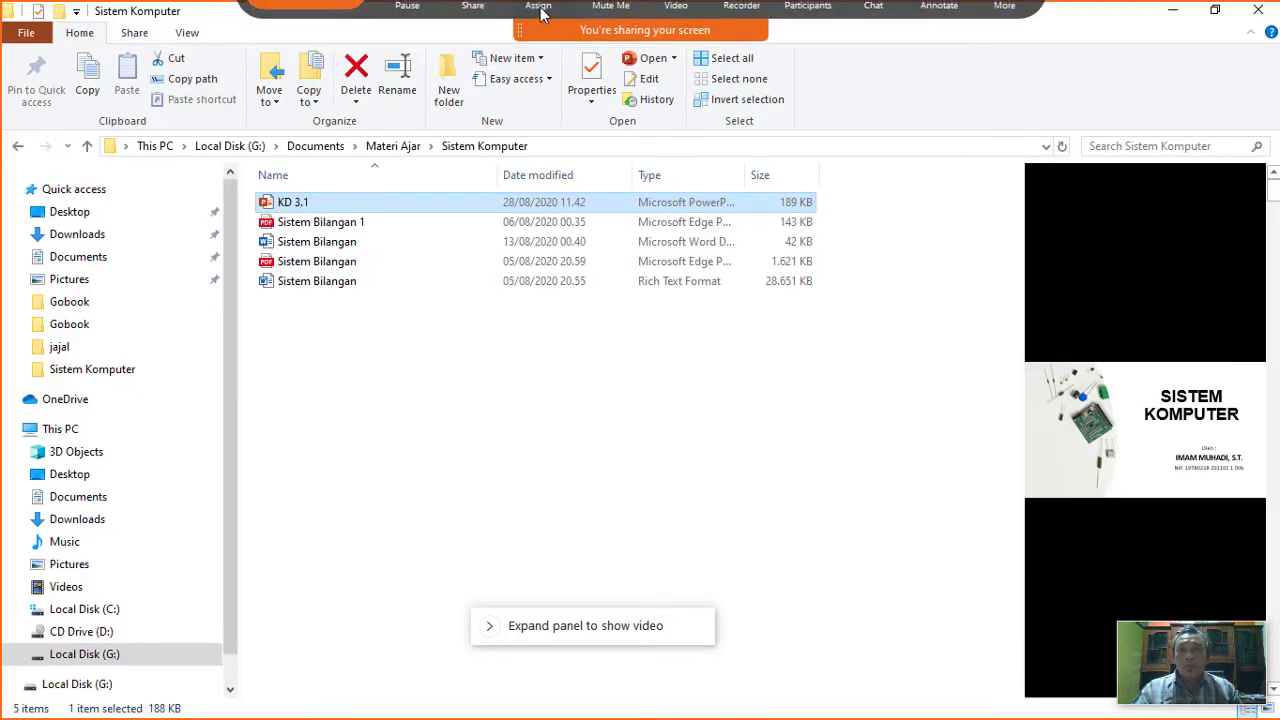
pyautogui.click(478, 28)
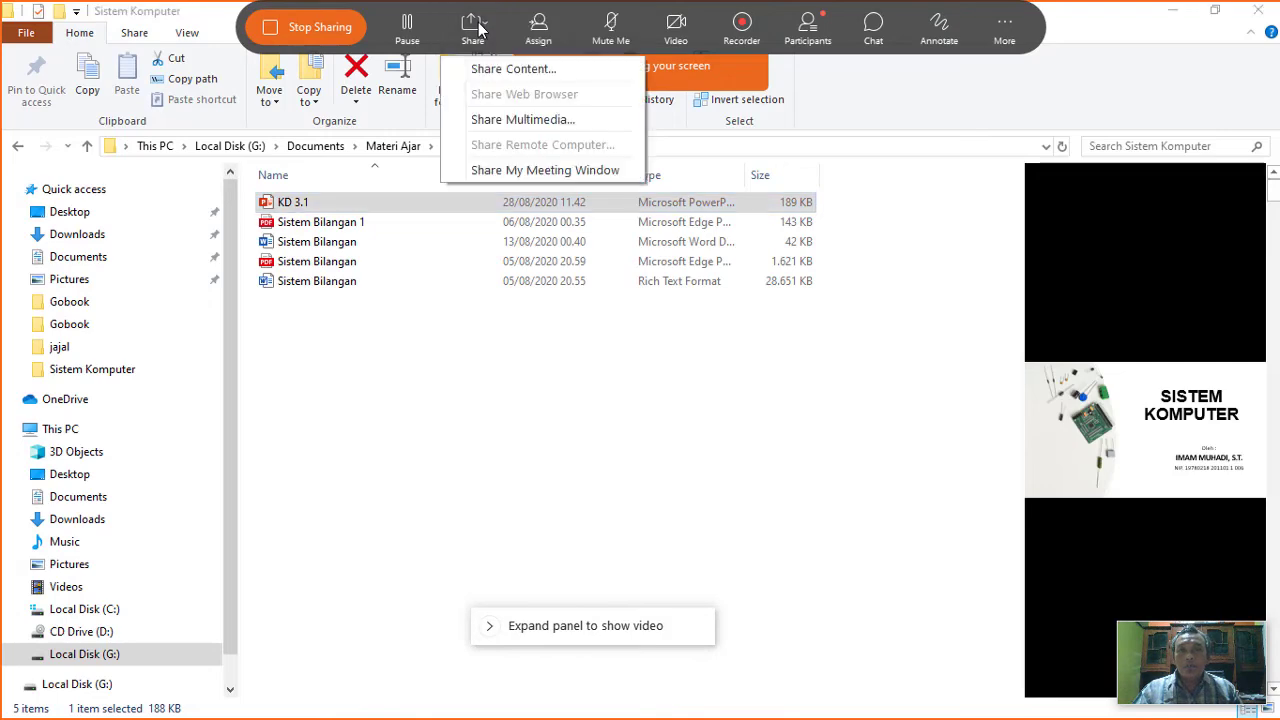
pyautogui.click(297, 30)
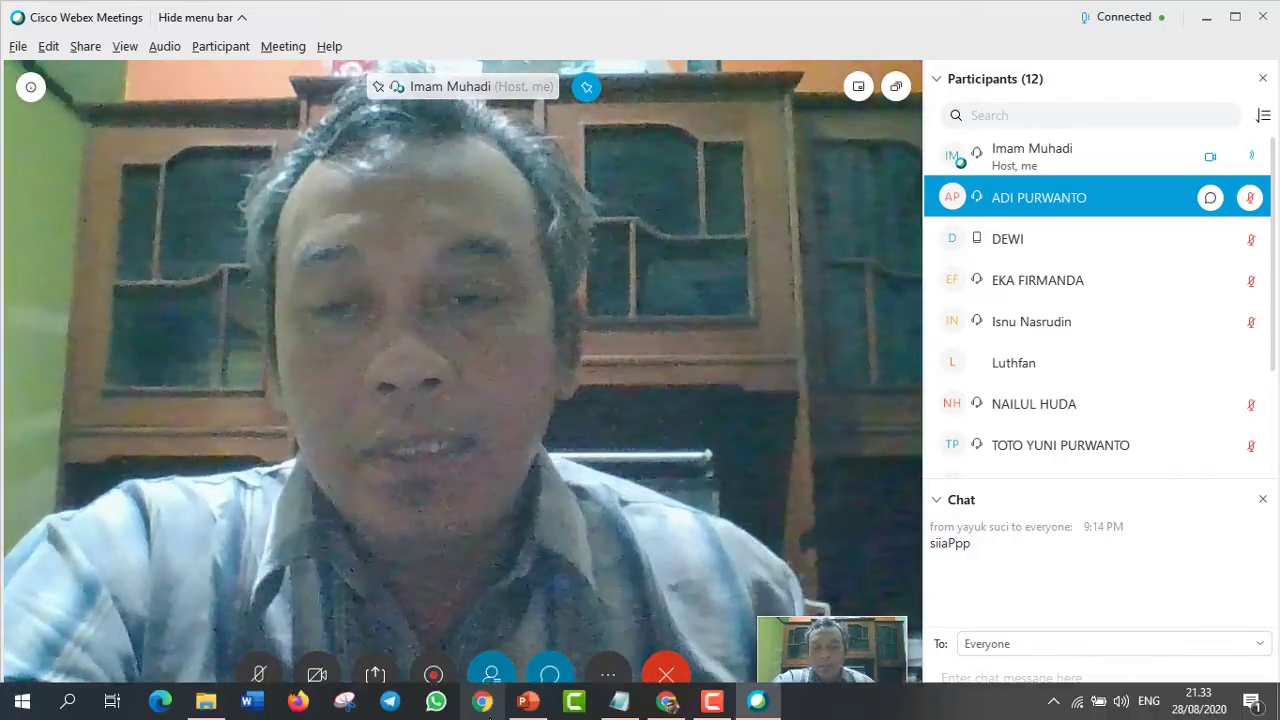
# Share the whole screen (Screen 1) with the meeting participants again.
pyautogui.click(375, 684)
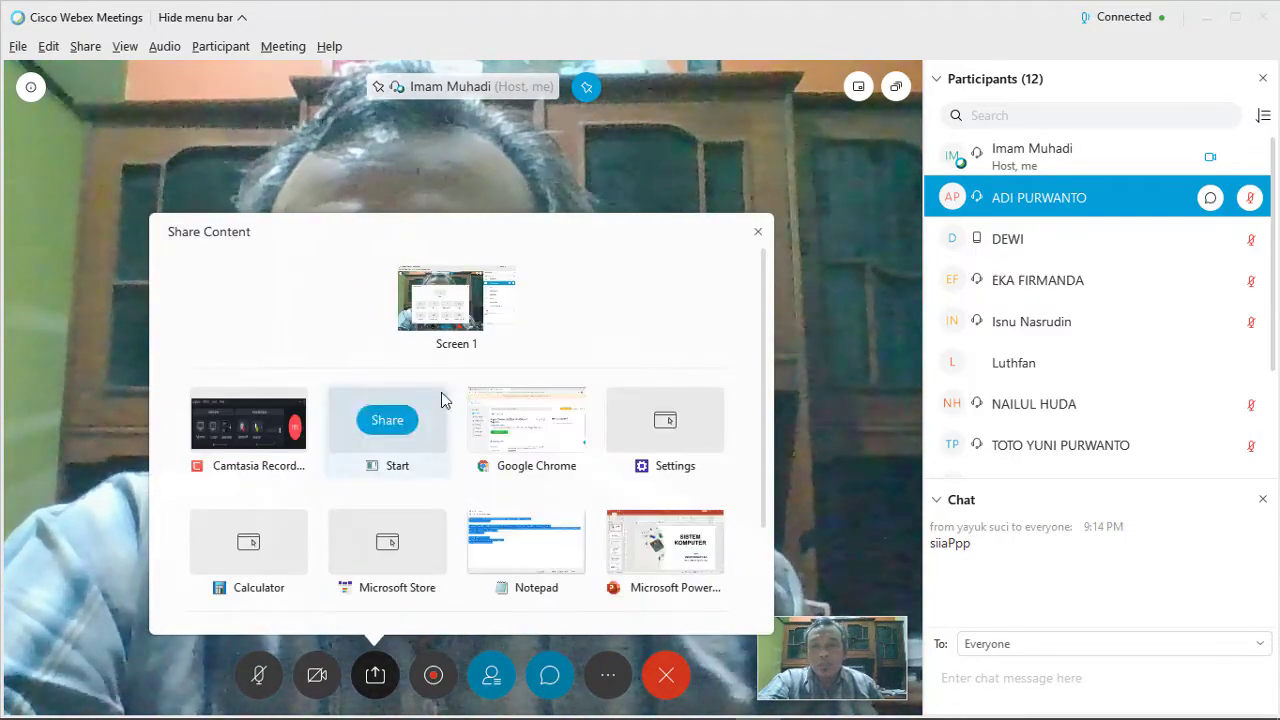
pyautogui.click(456, 298)
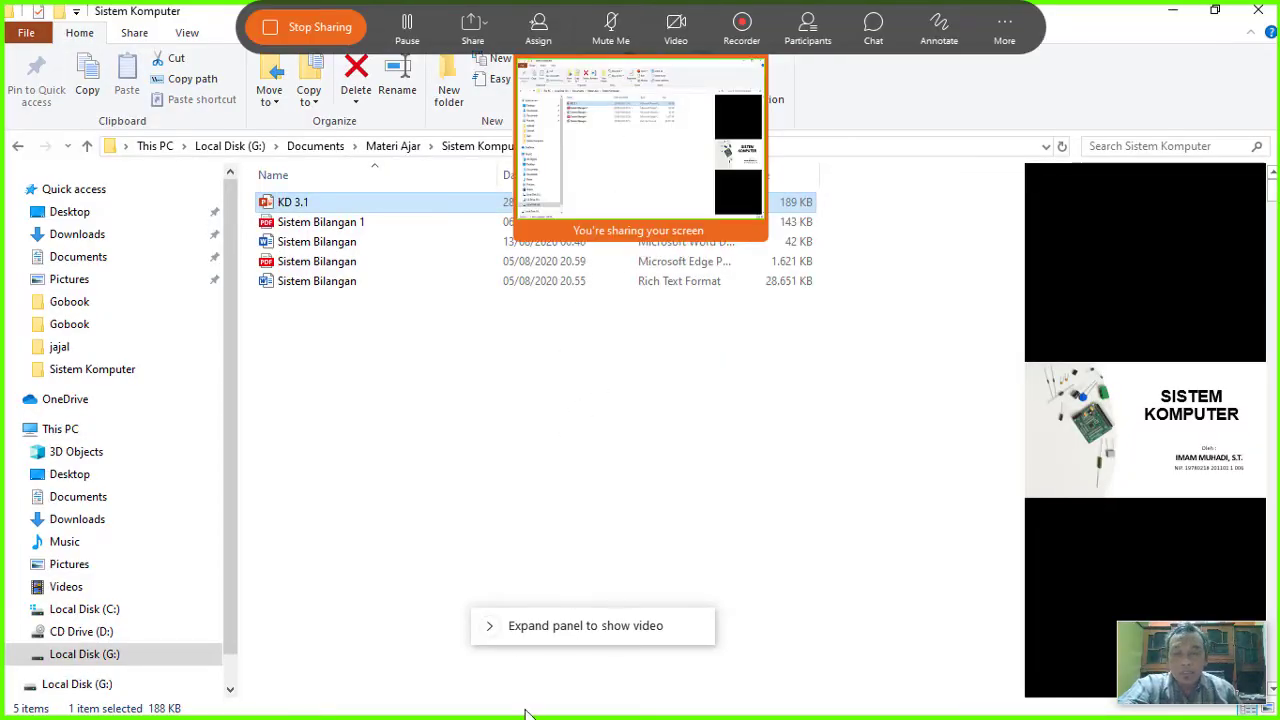
# Switch to the KD 3.1 PowerPoint window and run the slide show from slide 1.
pyautogui.hotkey('alt', 'Tab')
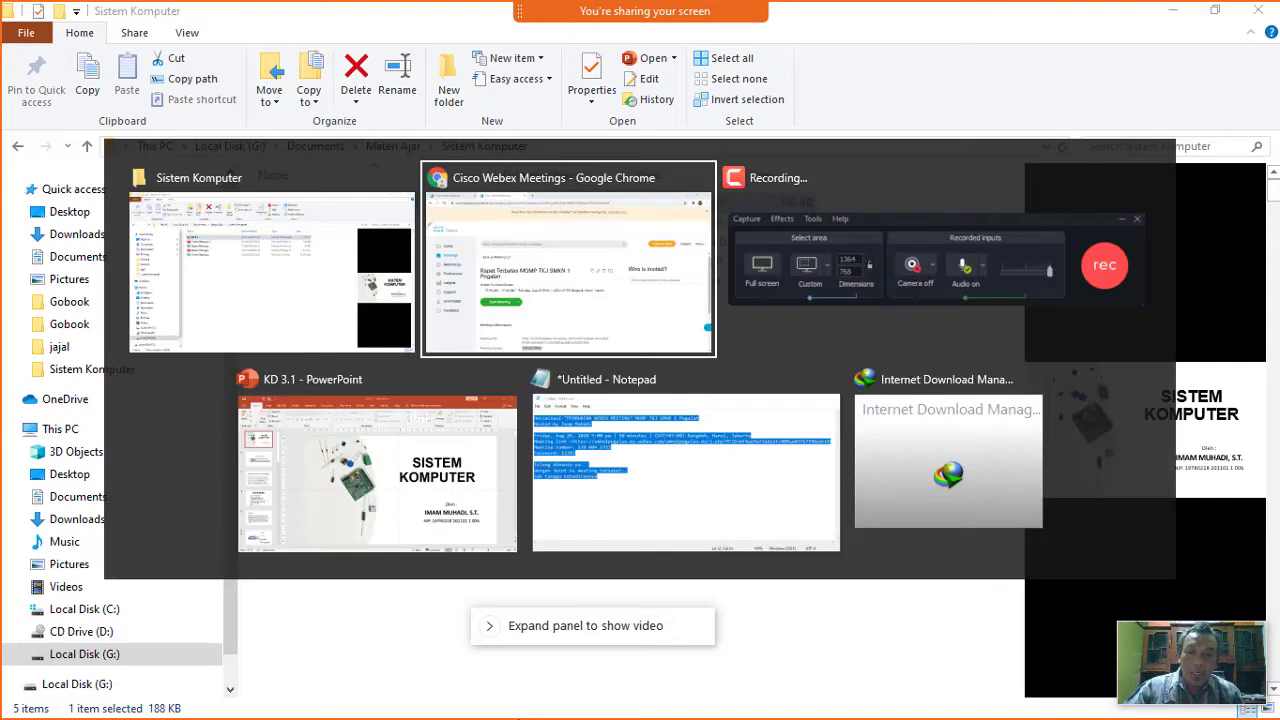
pyautogui.press('Tab')
pyautogui.press('Tab')
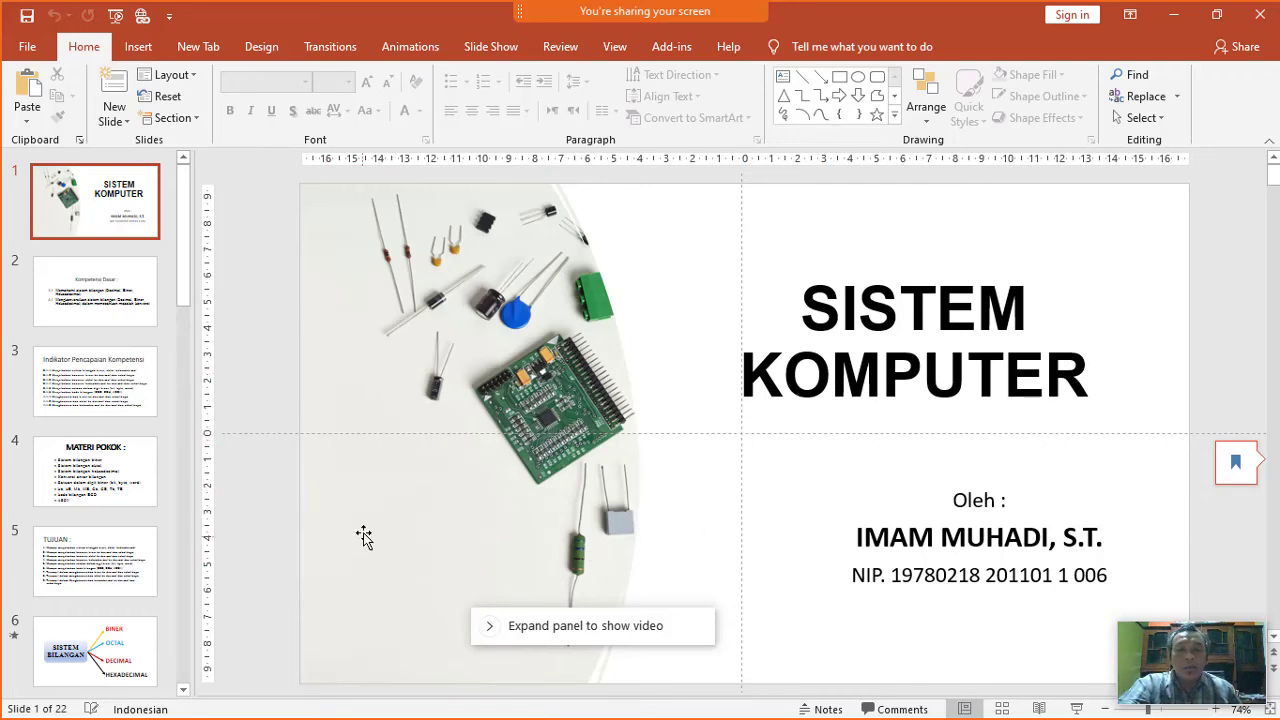
pyautogui.click(1074, 709)
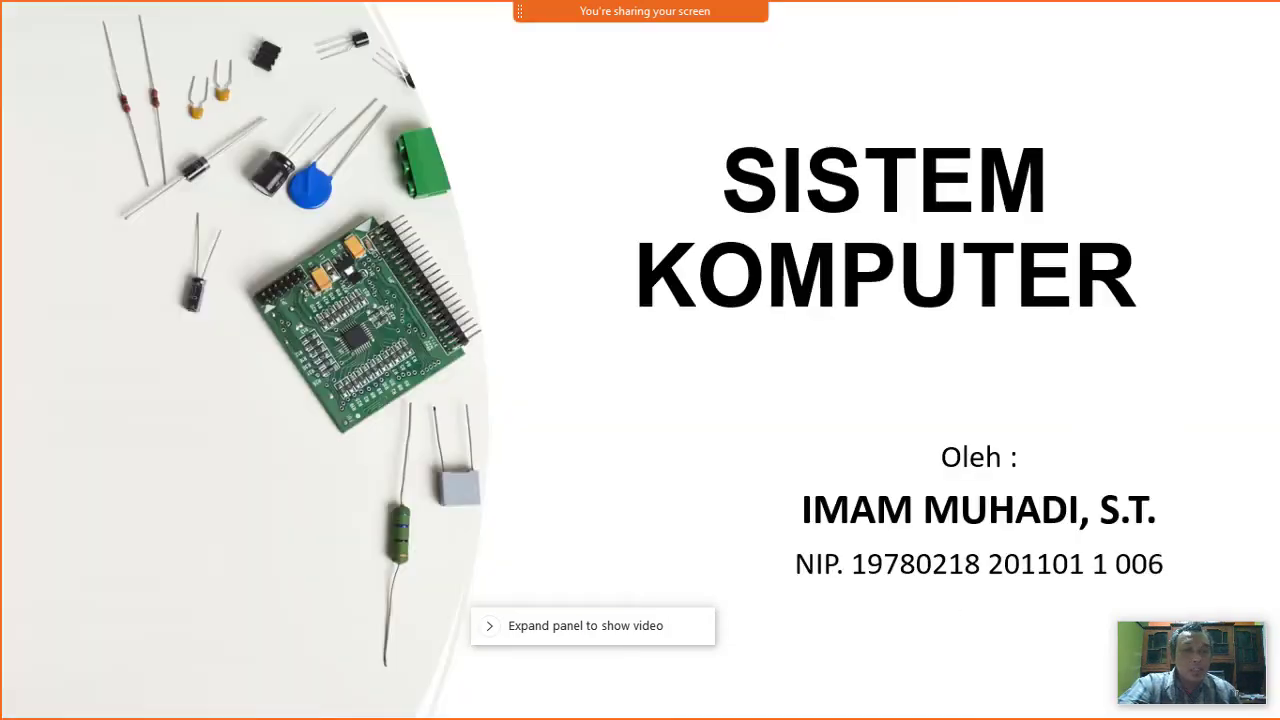